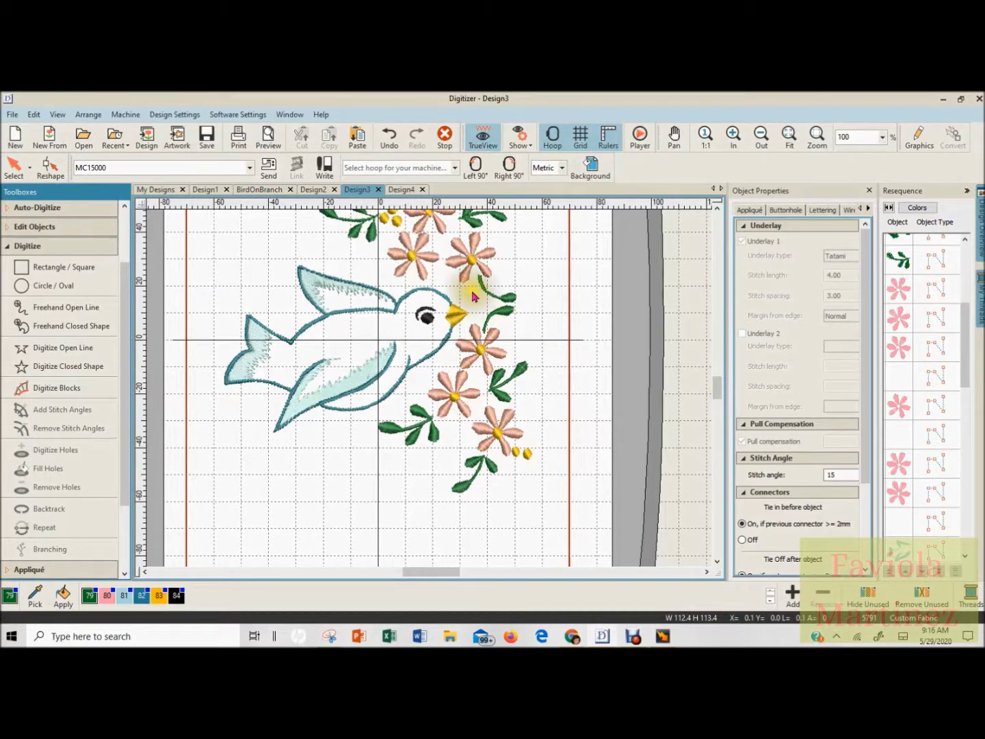
Examine the stitched flowers and leaves above the bird in Design3 close up
left_click(716, 205)
left_click(715, 205)
left_click(716, 205)
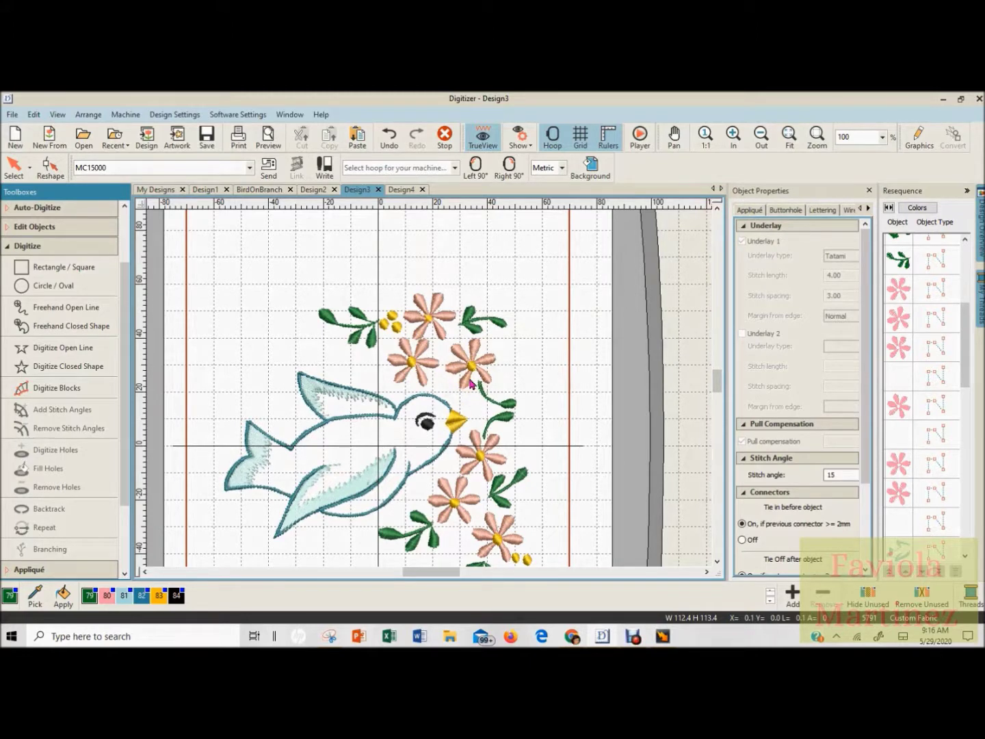
left_click(502, 391)
left_click(505, 394)
left_click(505, 393)
left_click(517, 367)
scroll(516, 372, "up", 3)
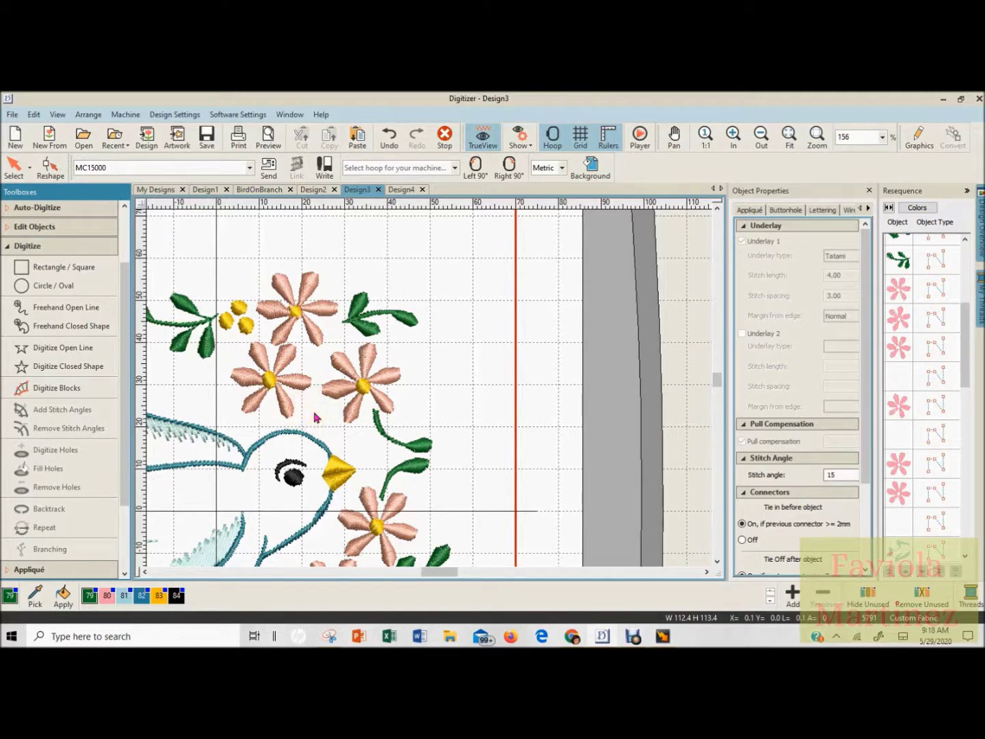
left_click(144, 573)
left_click(144, 573)
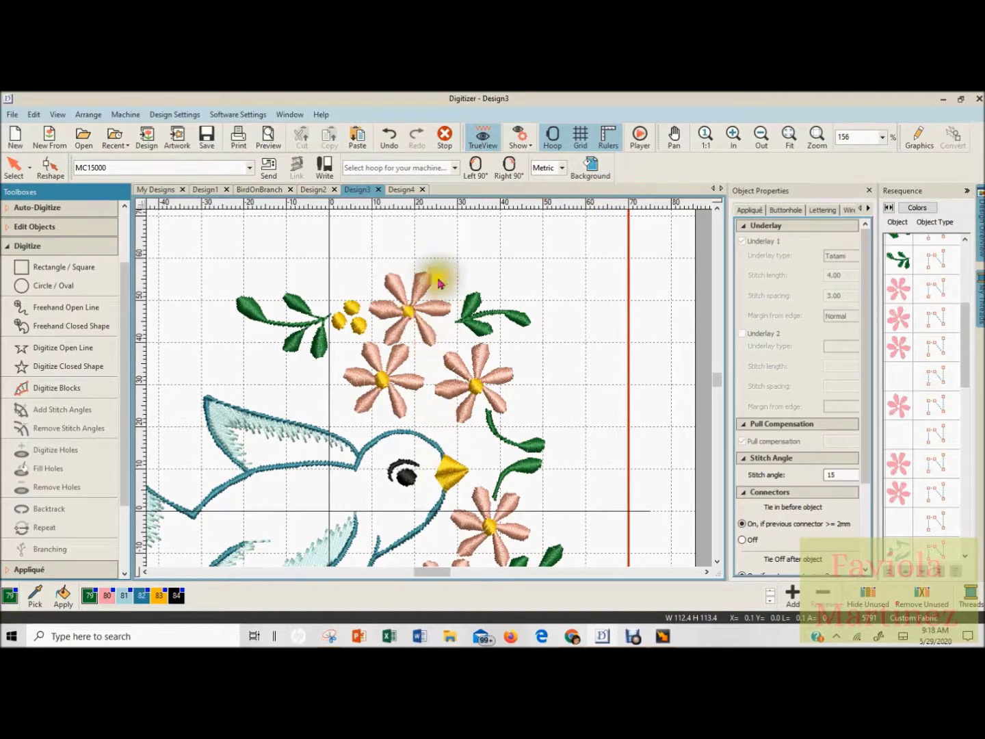
Switch to Design4 and compare the single flower in TrueView and plain stitch view
left_click(399, 189)
key("o")
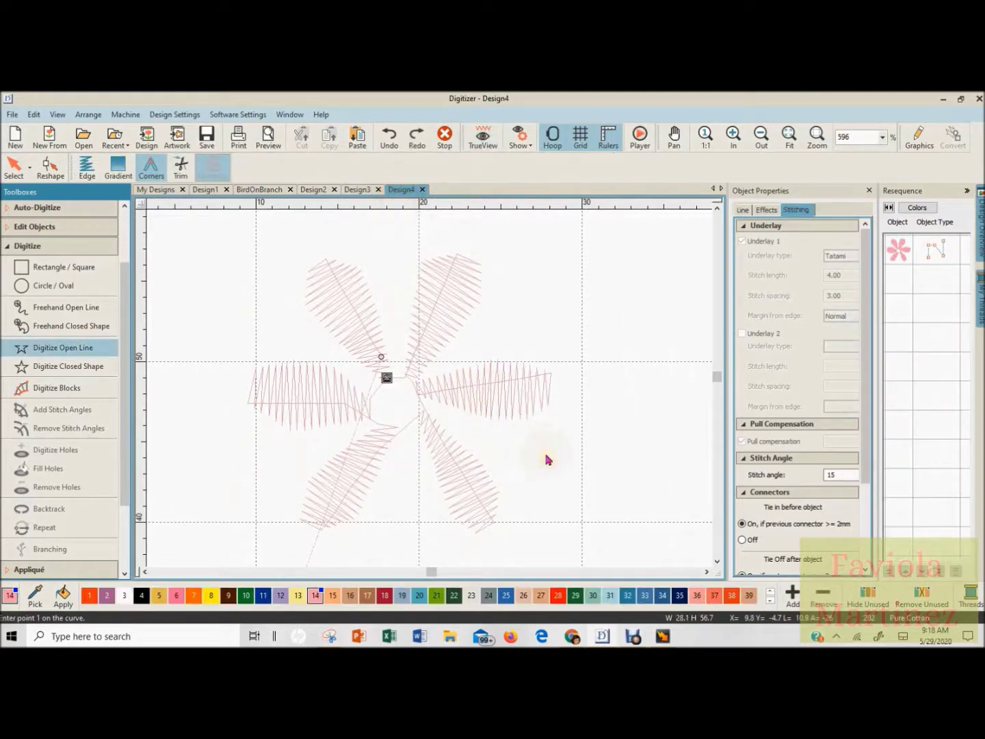
left_click(482, 138)
left_click(483, 139)
left_click(381, 356)
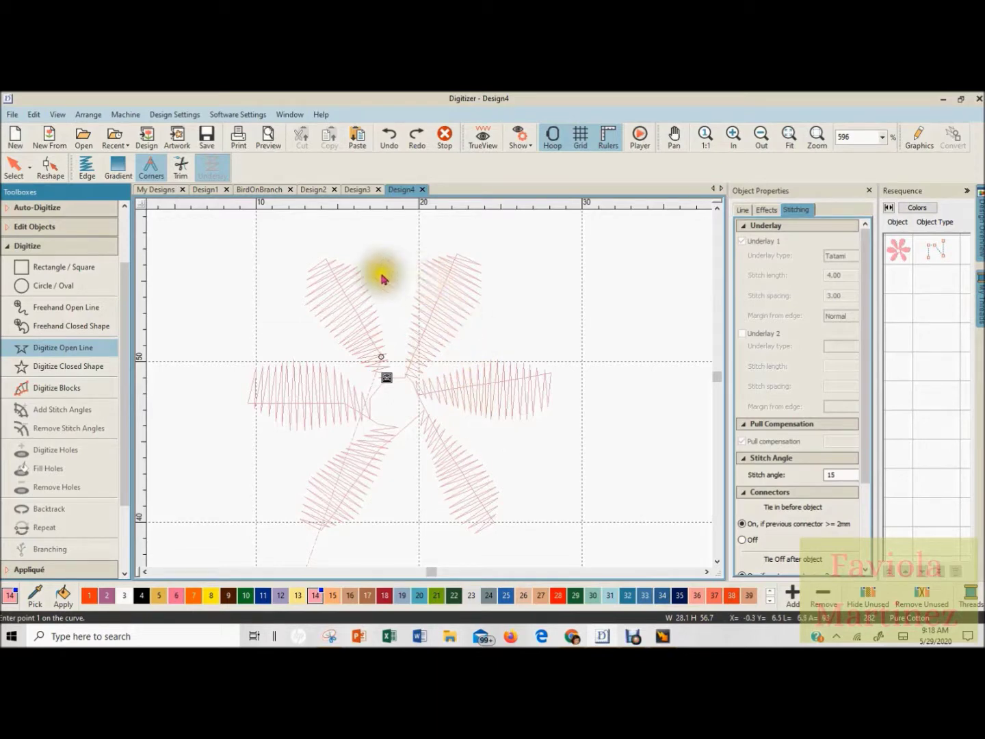
Set the embroidery settings to leave stitches as individual stitches when a stitch file is recognized
left_click(239, 116)
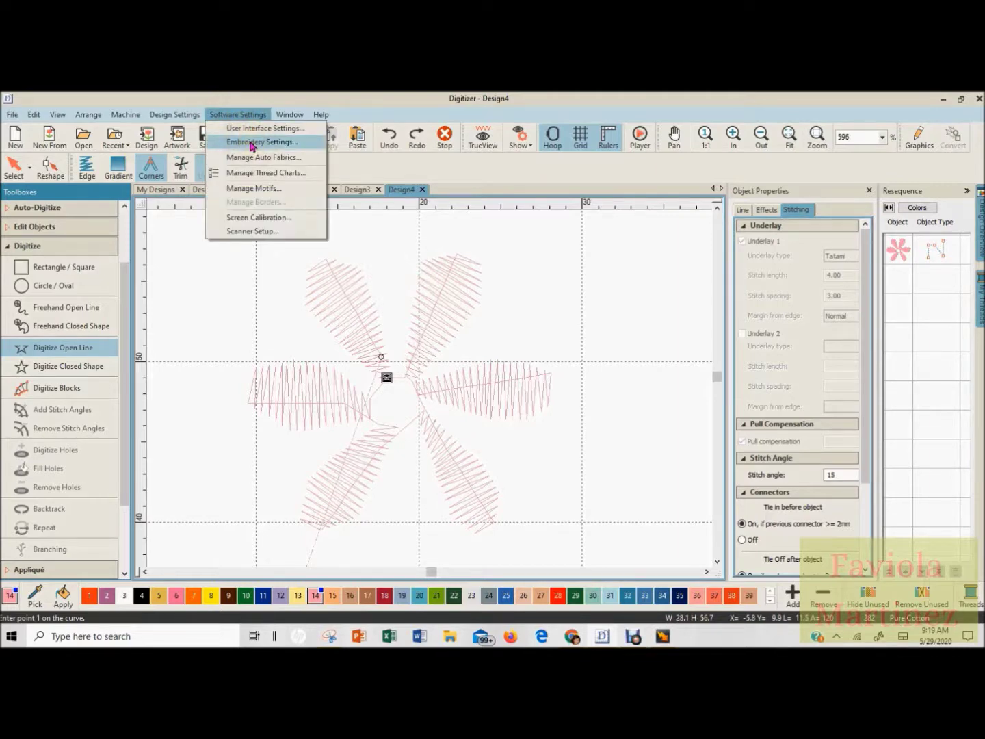
left_click(252, 145)
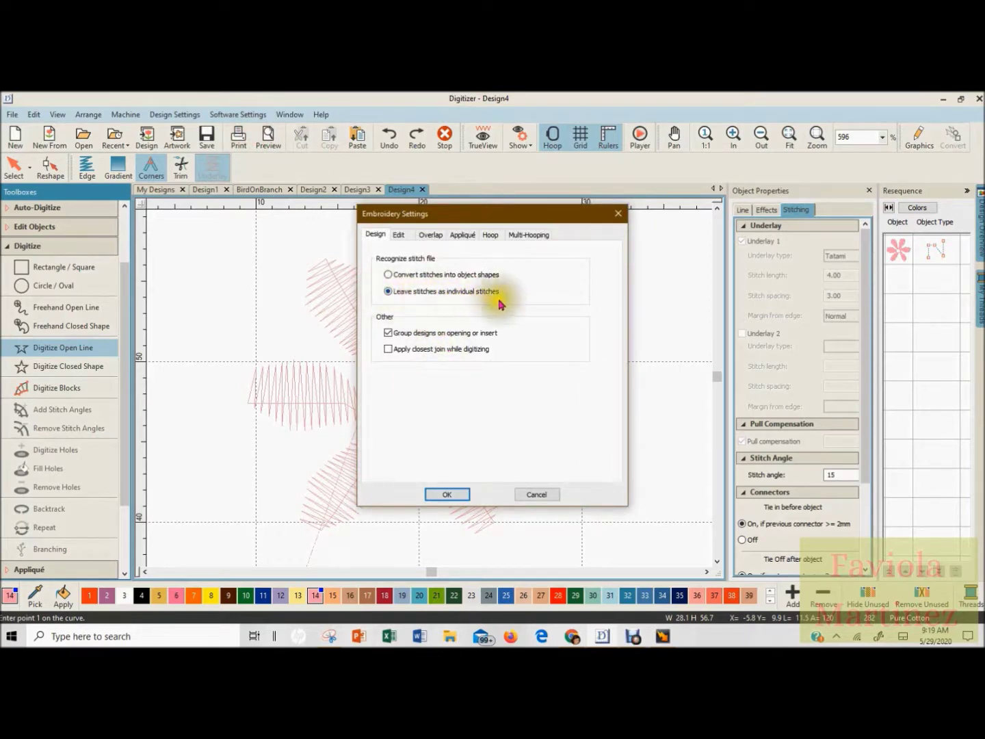
left_click(392, 295)
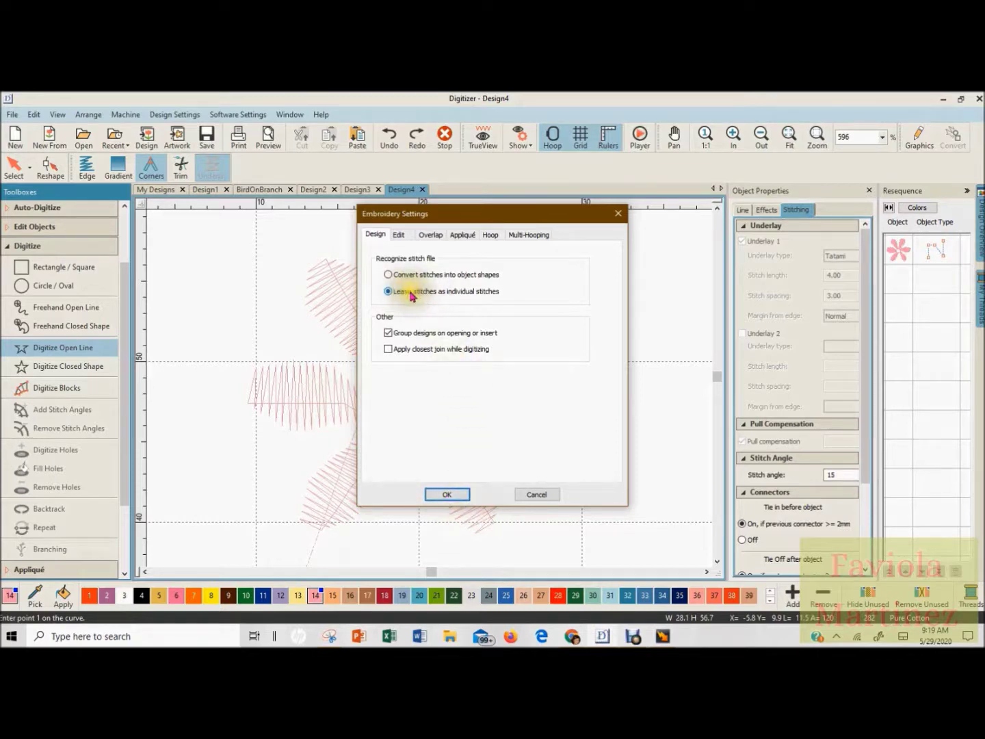
left_click(446, 496)
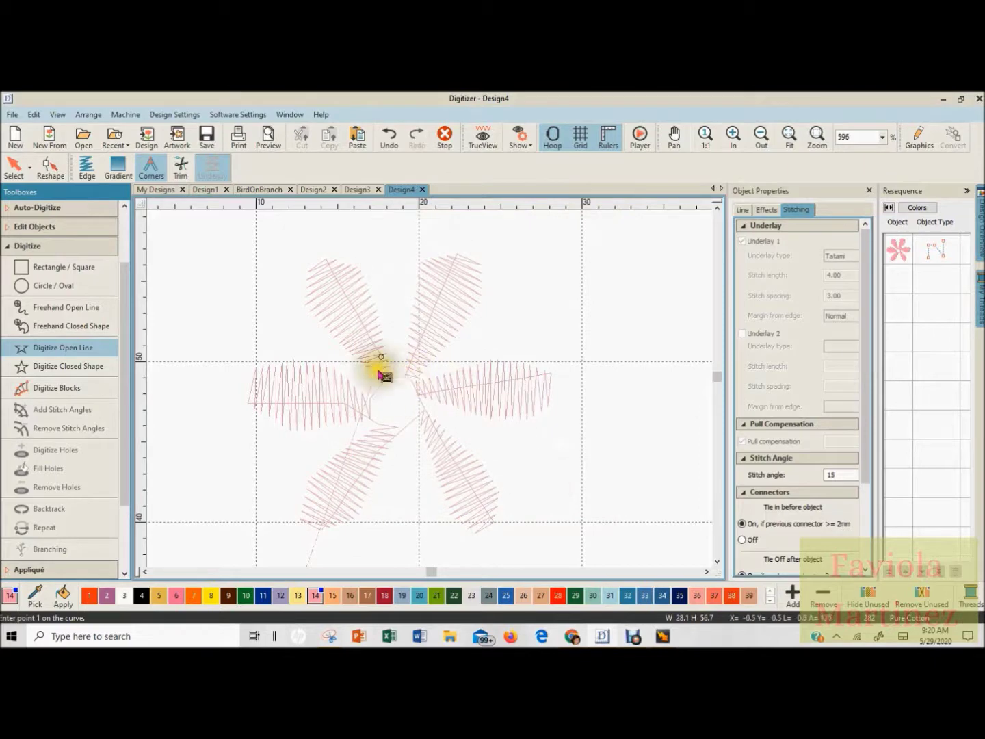
Play the flower's stitch-out in the stitch player and examine the start and end points at its centre
scroll(395, 371, "up", 1)
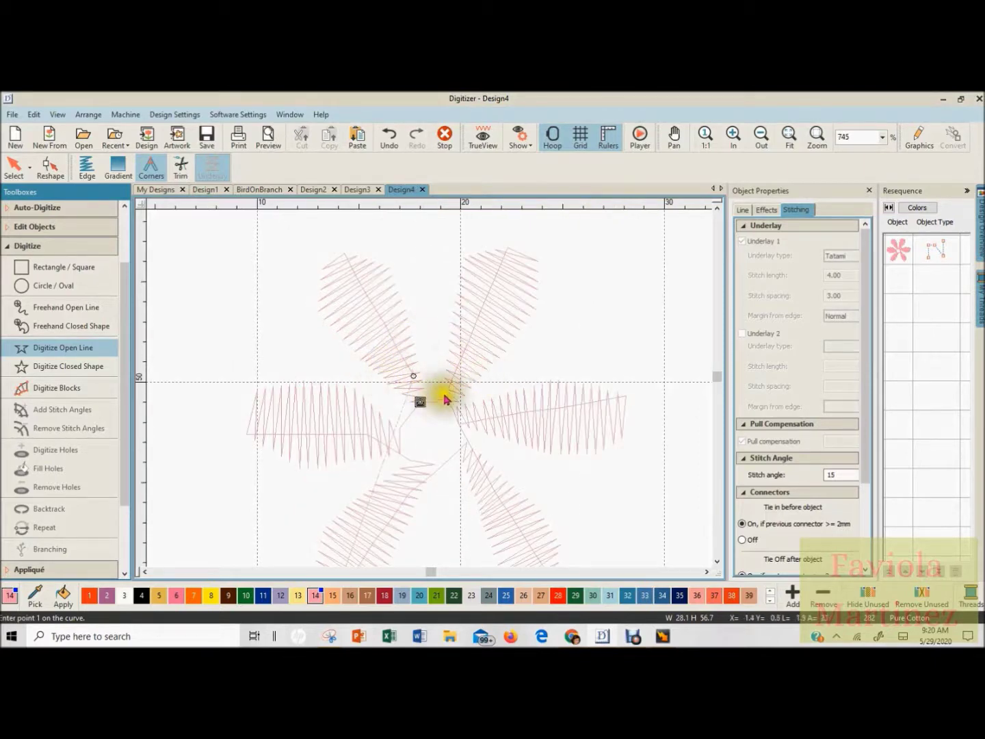
scroll(416, 383, "up", 3)
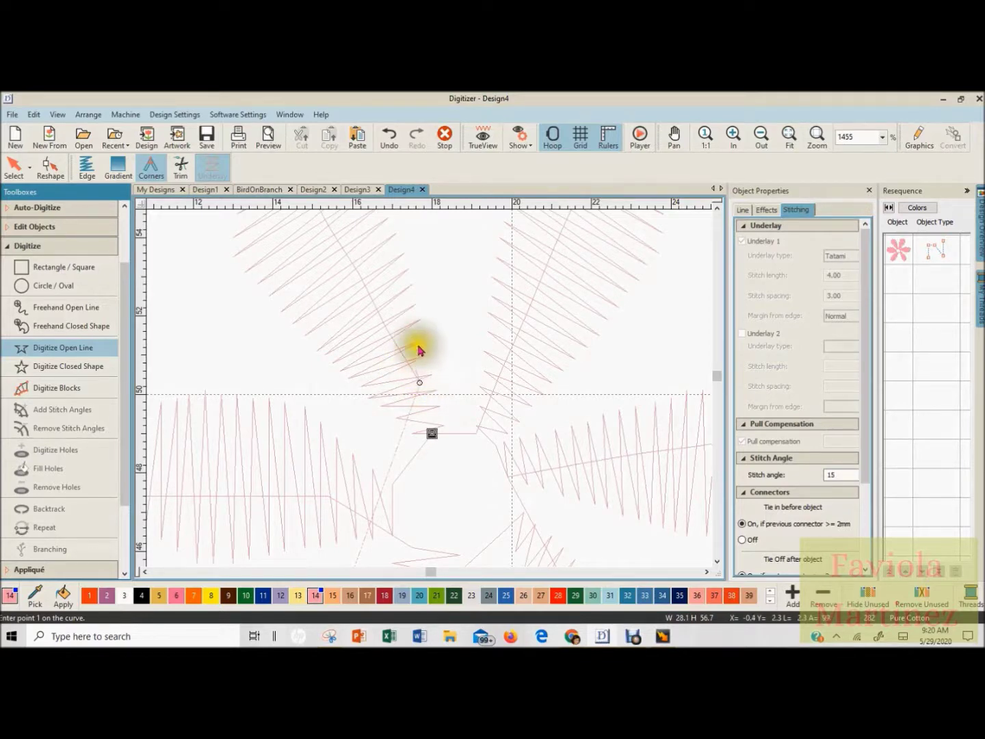
scroll(428, 383, "down", 1)
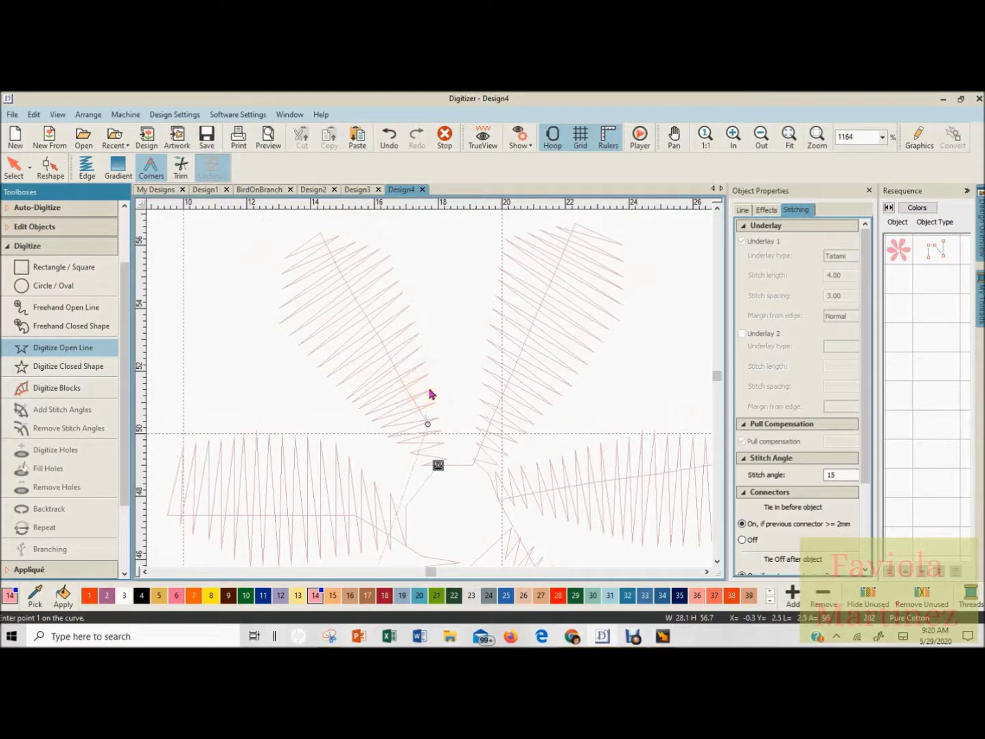
left_click(640, 137)
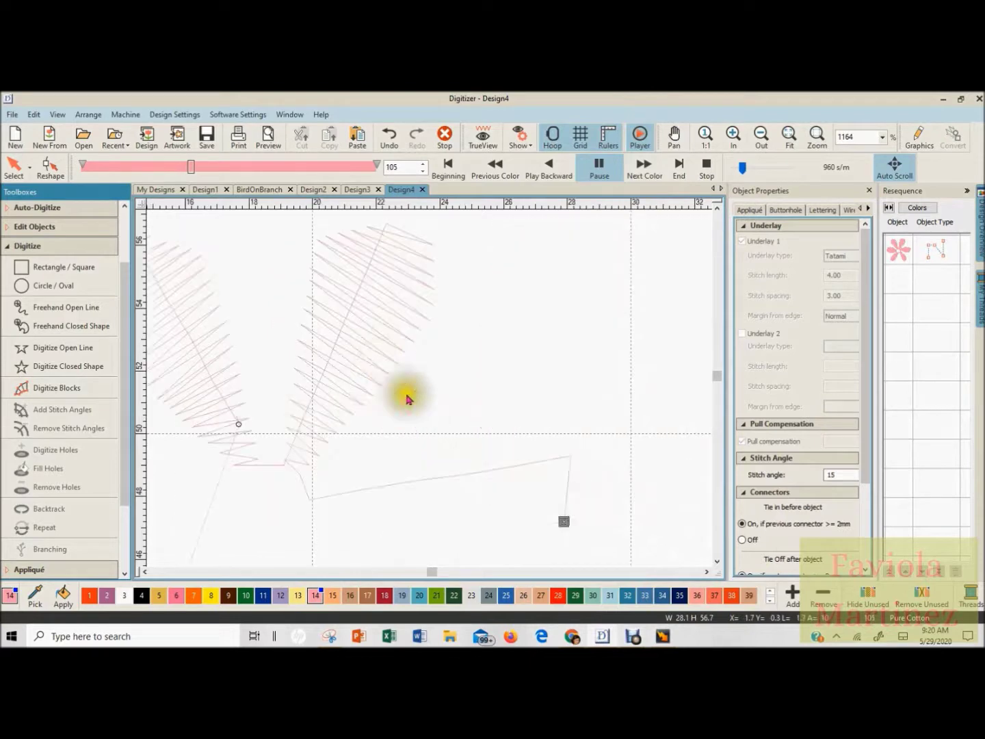
left_click(469, 352)
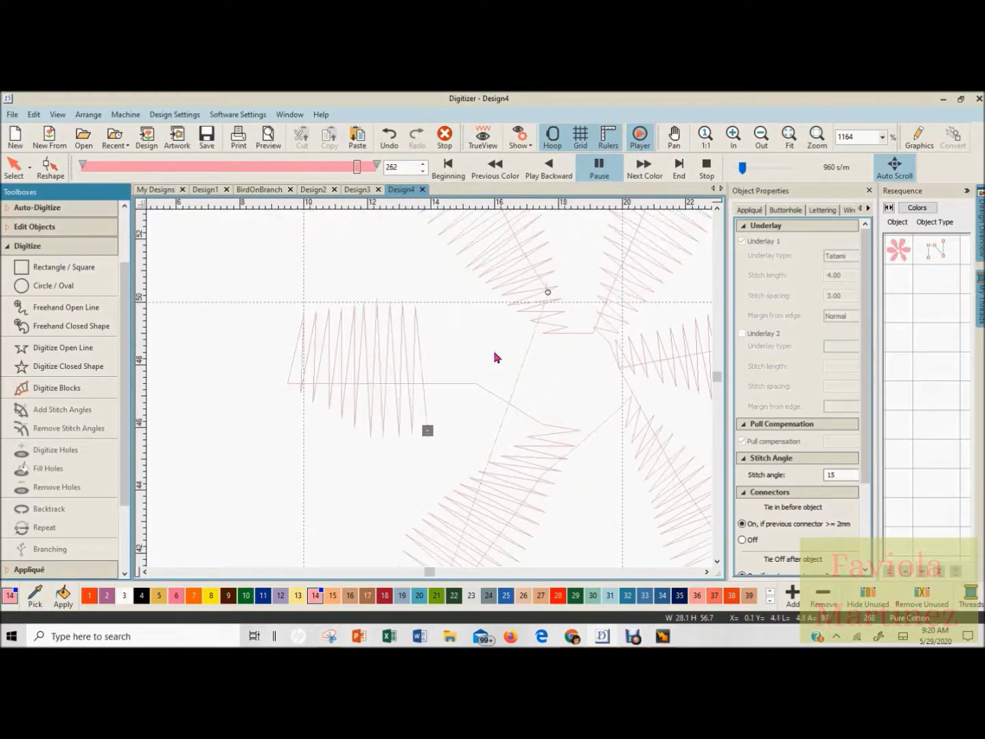
left_click(556, 355)
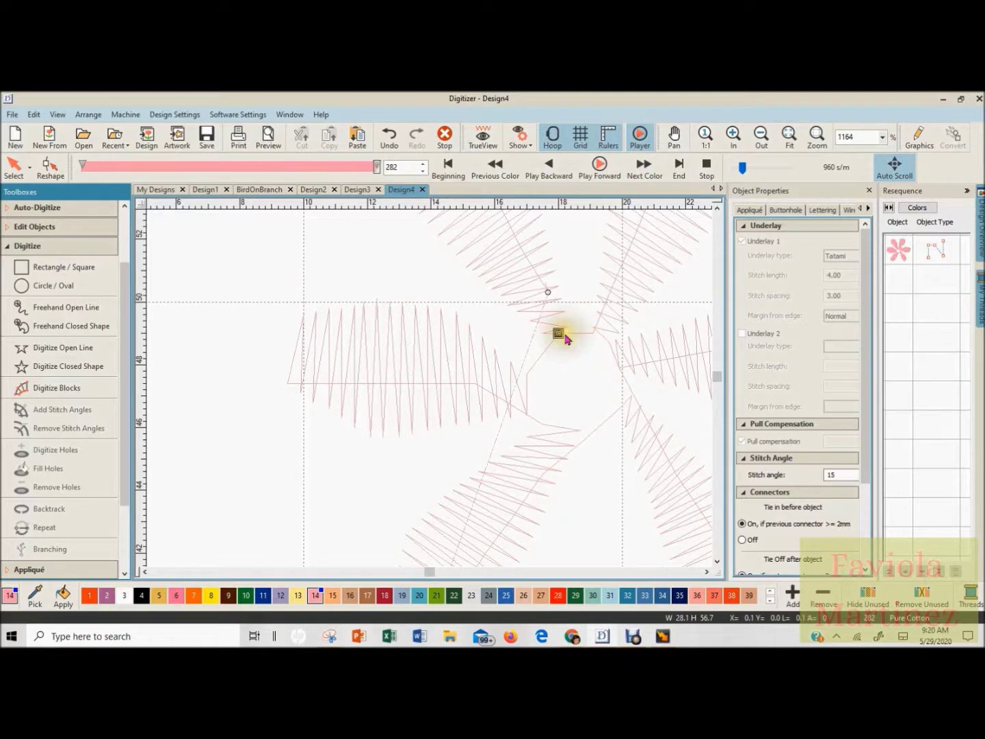
scroll(565, 327, "up", 1)
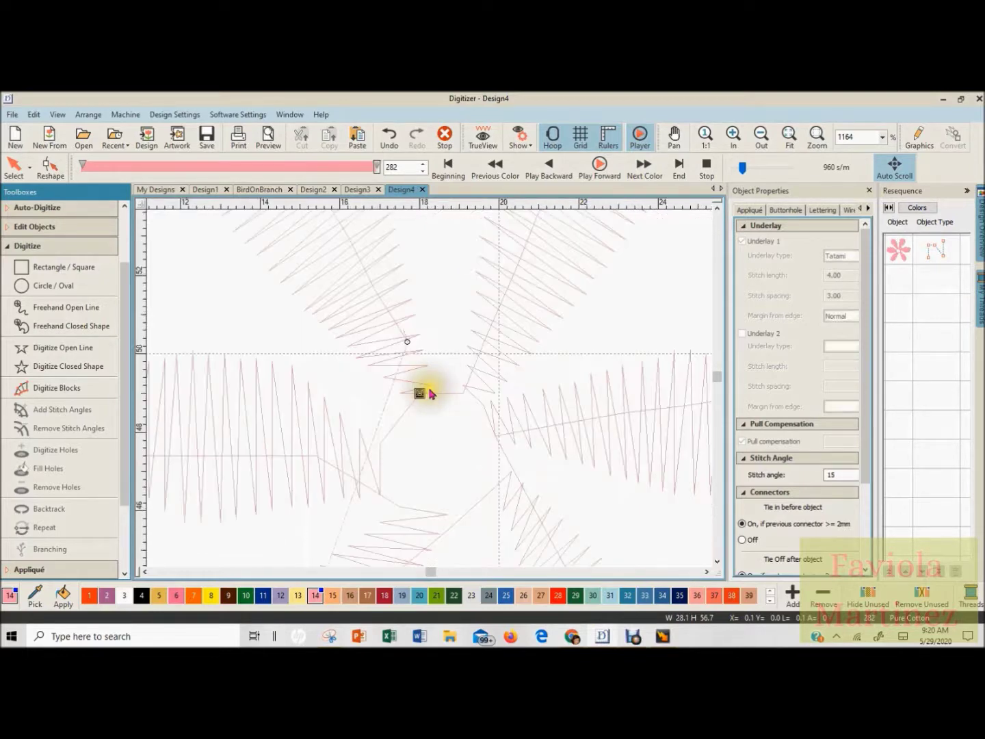
scroll(431, 394, "up", 3)
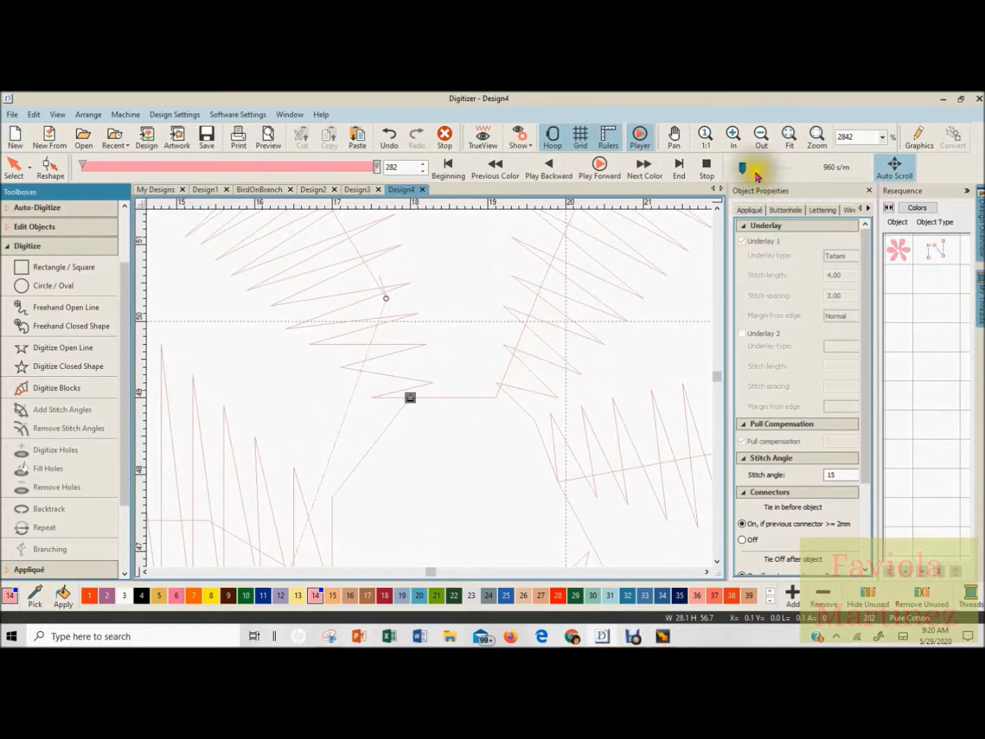
Replay the flower's stitch-out from stitch 230 at 420 s/m and inspect the last stitches near the centre
left_click_drag(378, 174, 324, 175)
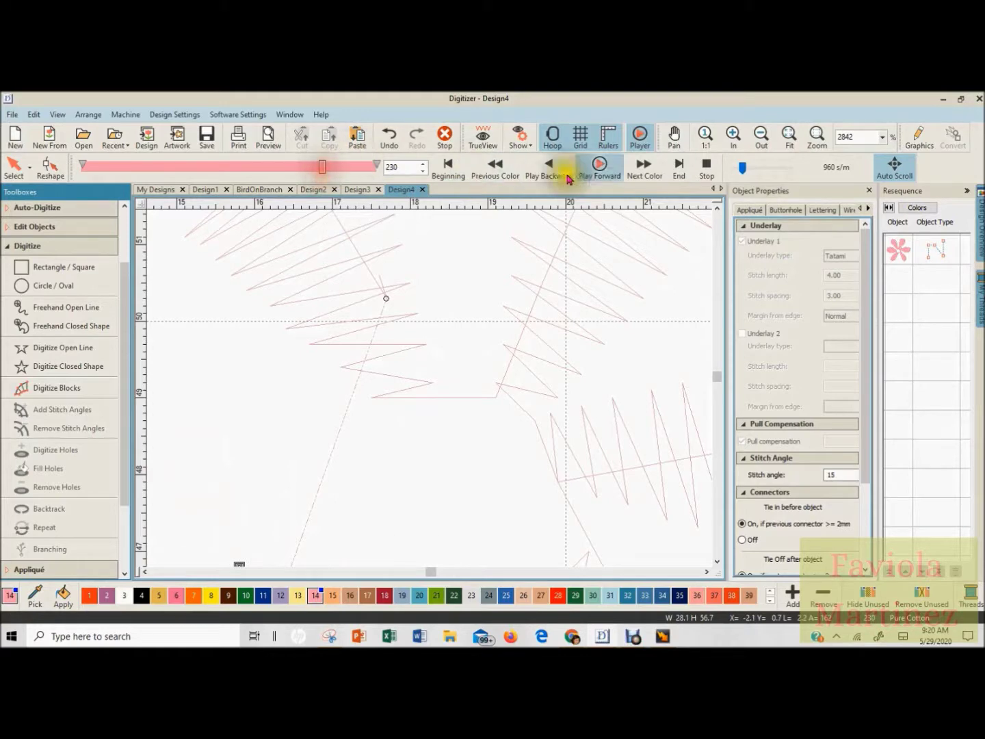
left_click_drag(743, 167, 739, 171)
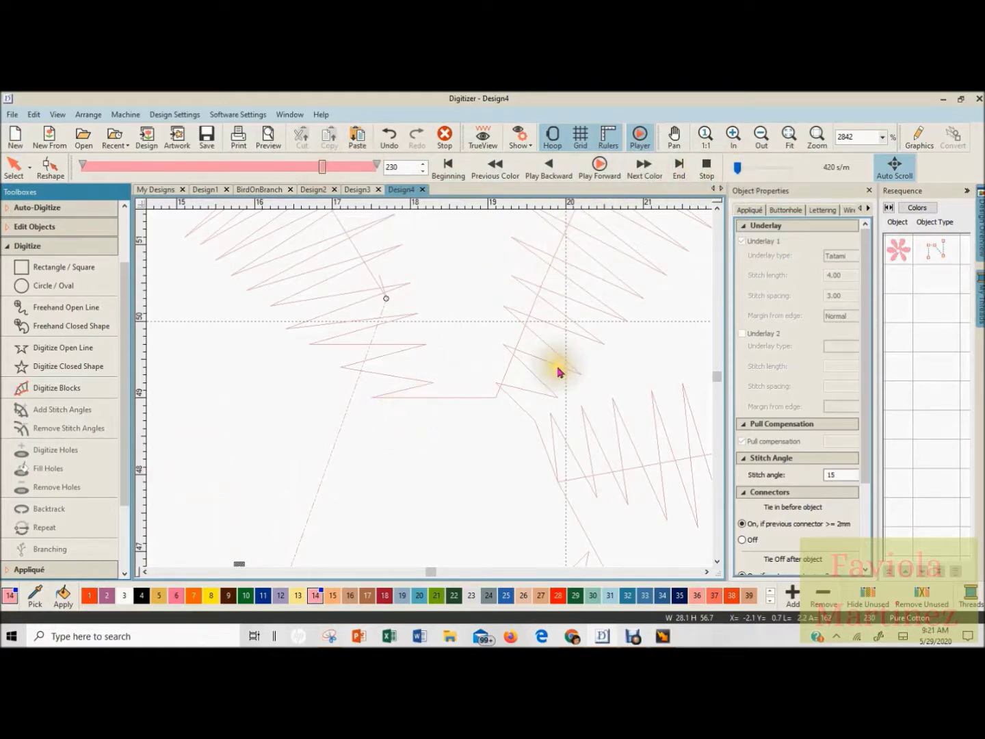
left_click(600, 166)
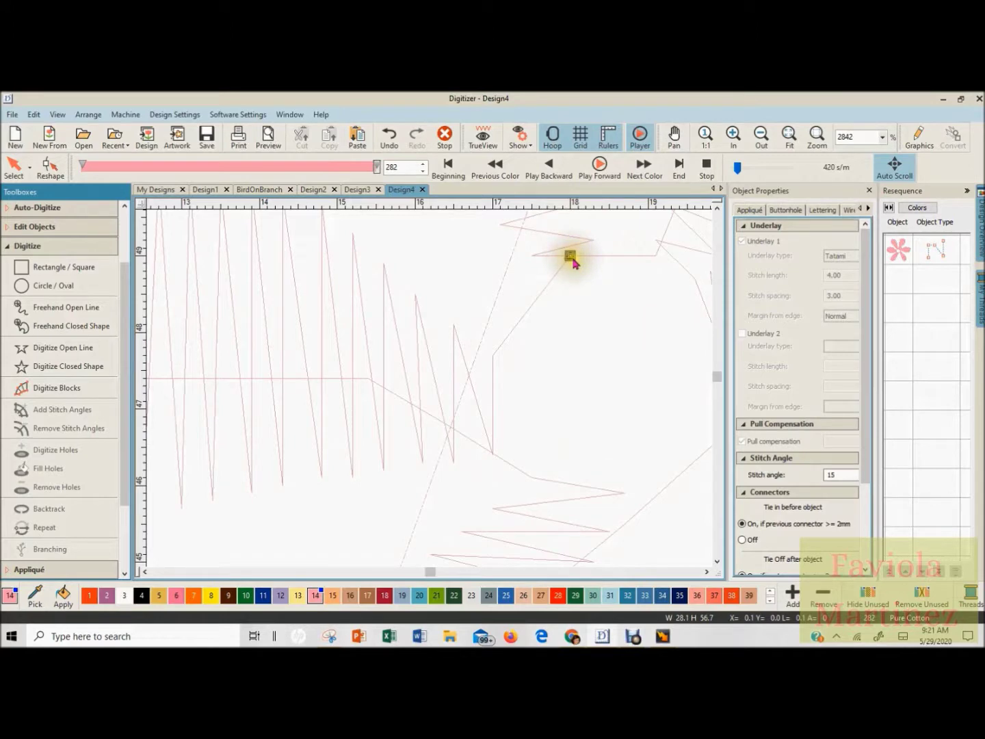
left_click(717, 206)
left_click(717, 205)
left_click(717, 206)
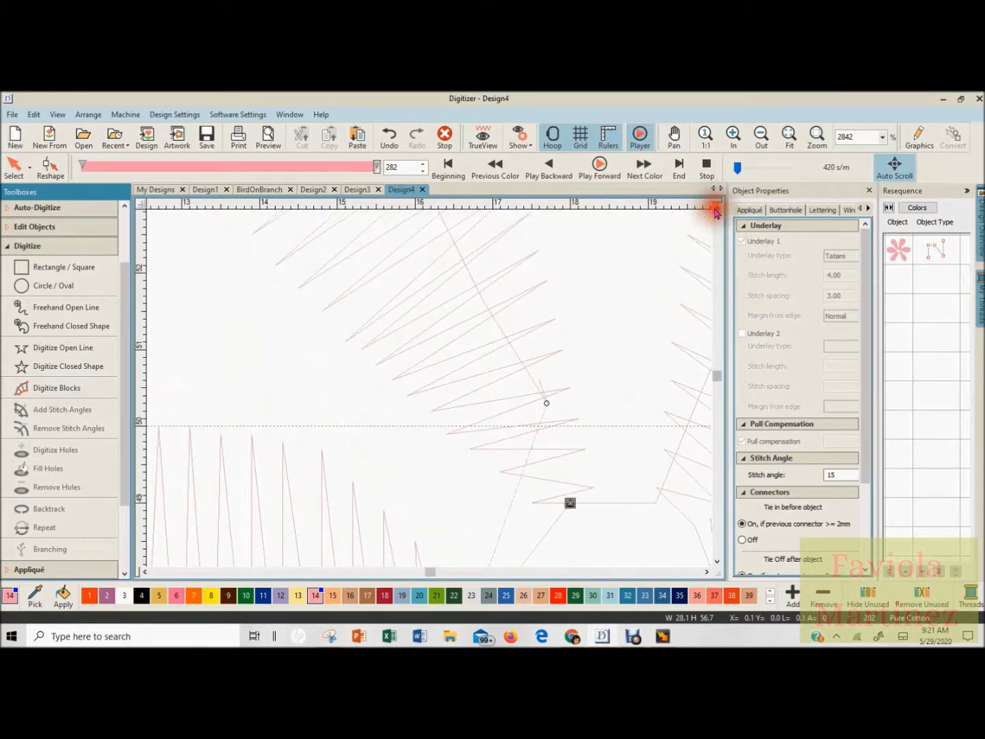
left_click(707, 571)
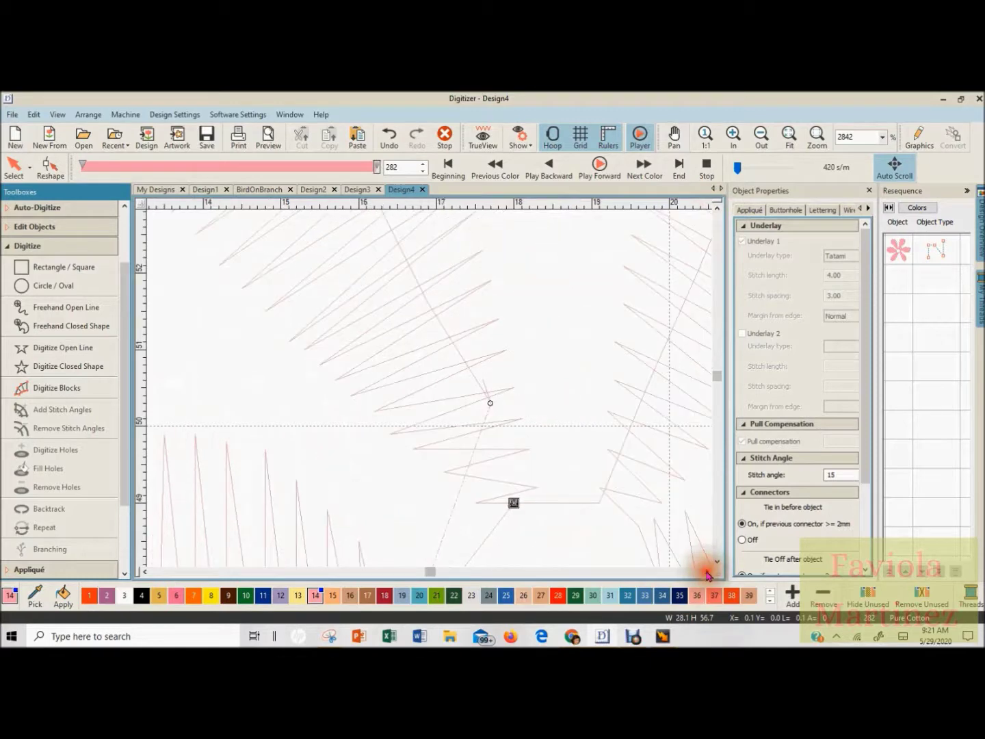
left_click(708, 570)
scroll(469, 510, "up", 1)
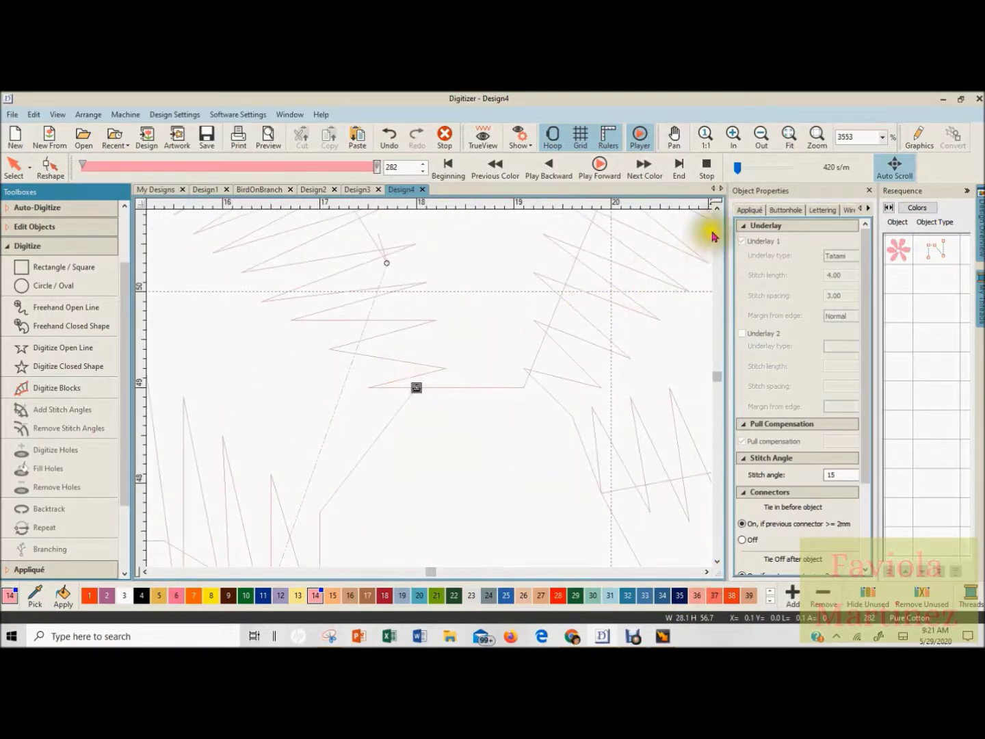
left_click(716, 206)
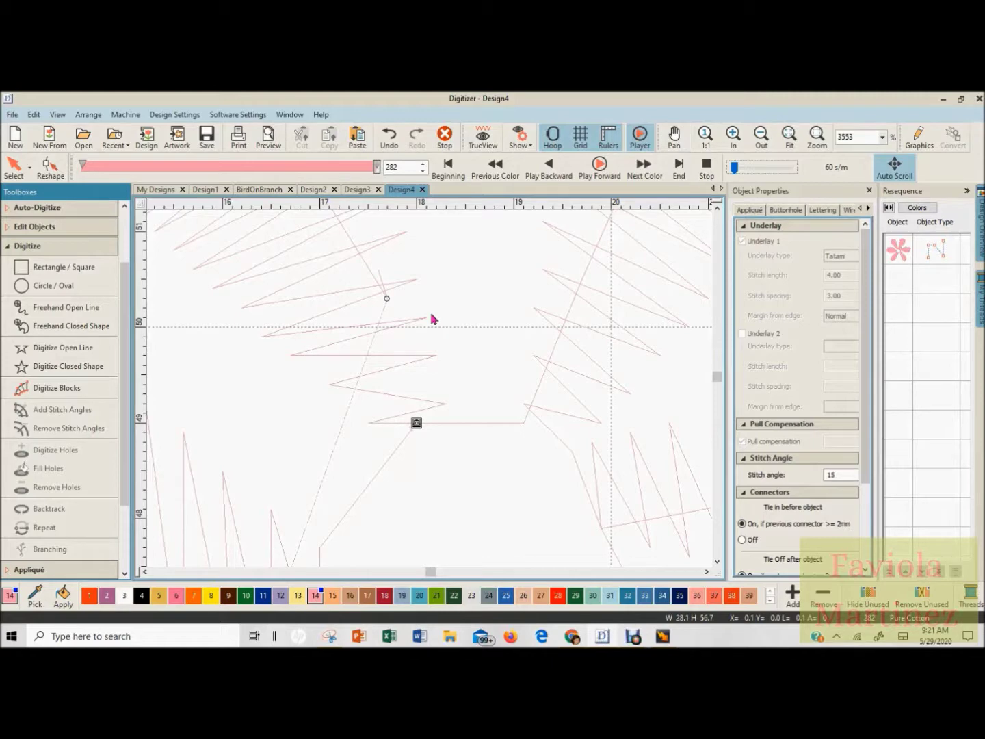
Check the connecting threads between the petals in TrueView, return to plain stitches and close the stitch player
left_click(479, 140)
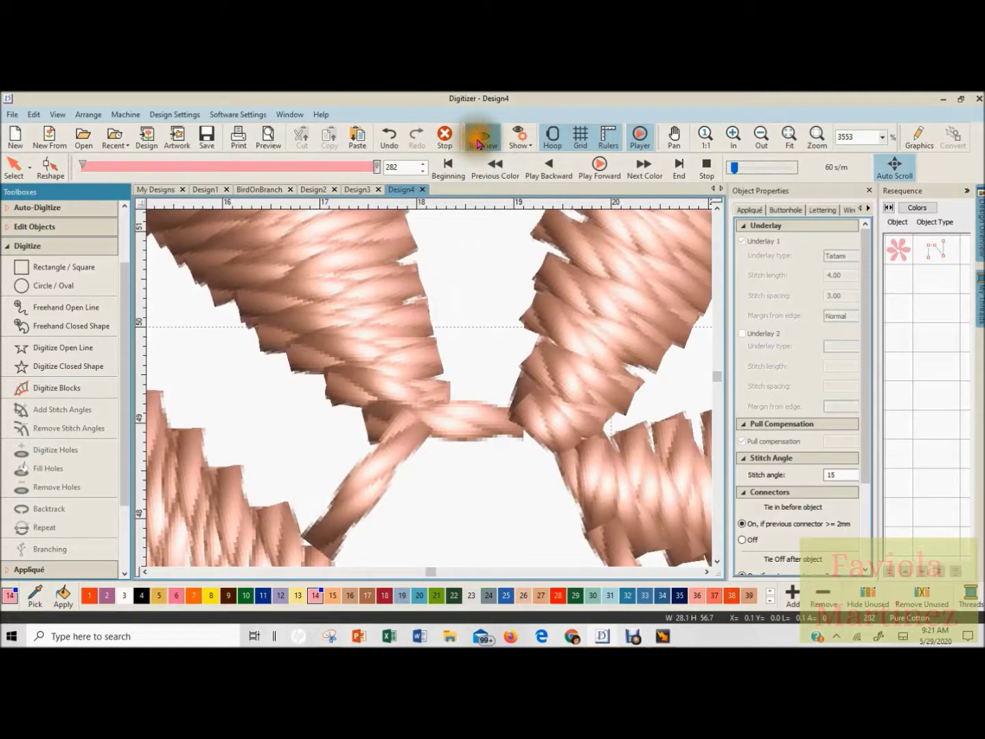
scroll(466, 411, "down", 5)
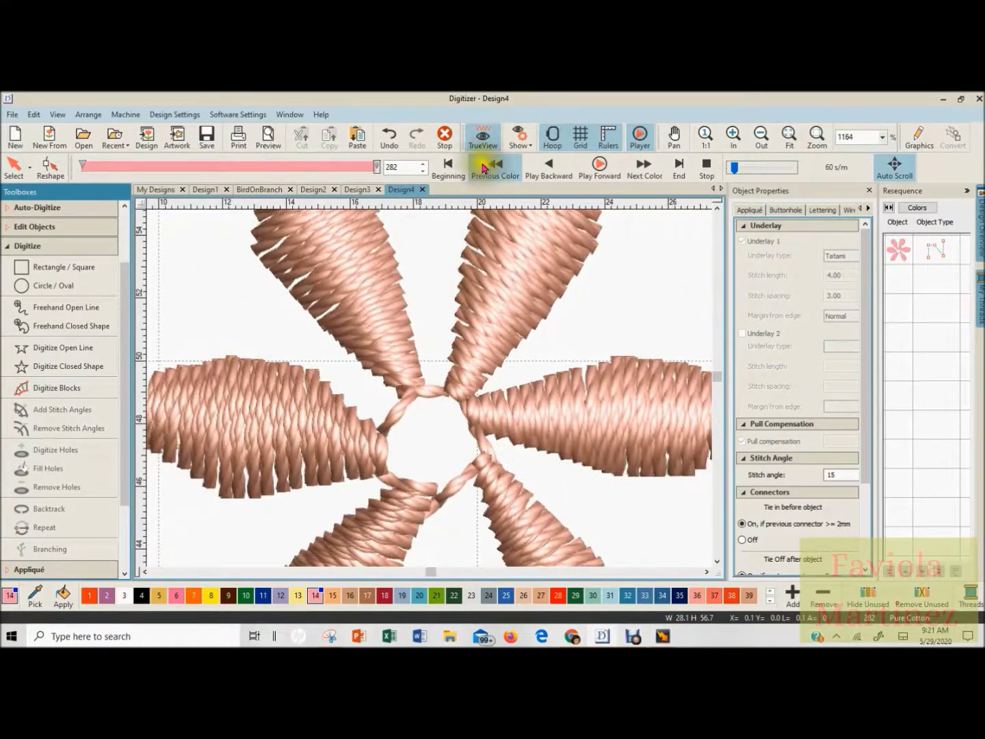
left_click(481, 137)
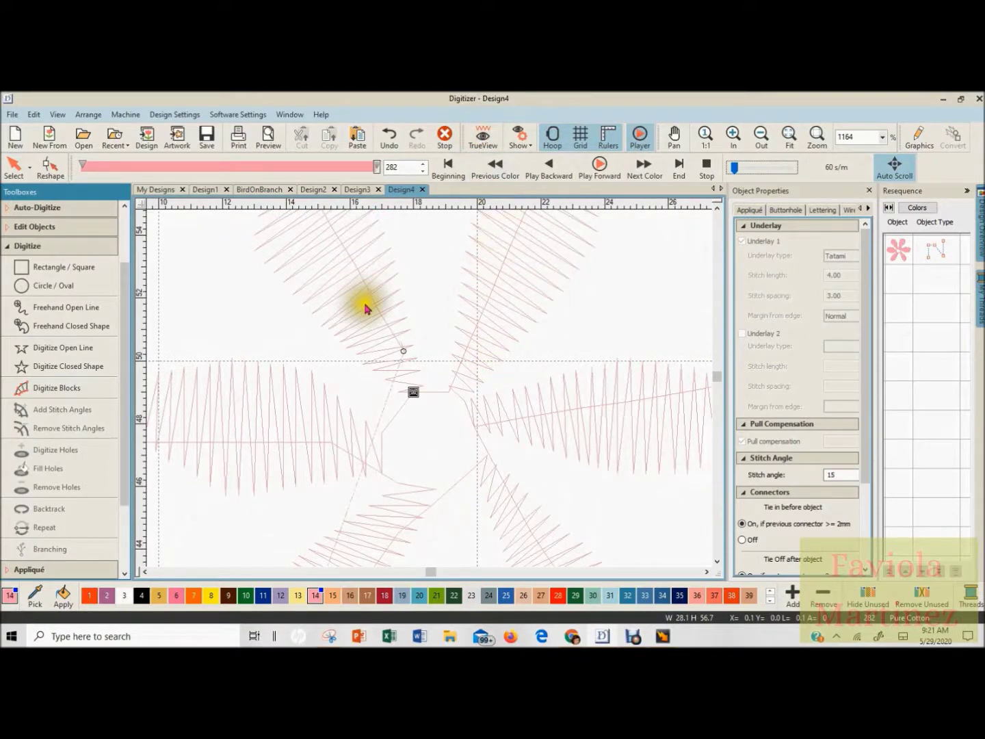
left_click(578, 336)
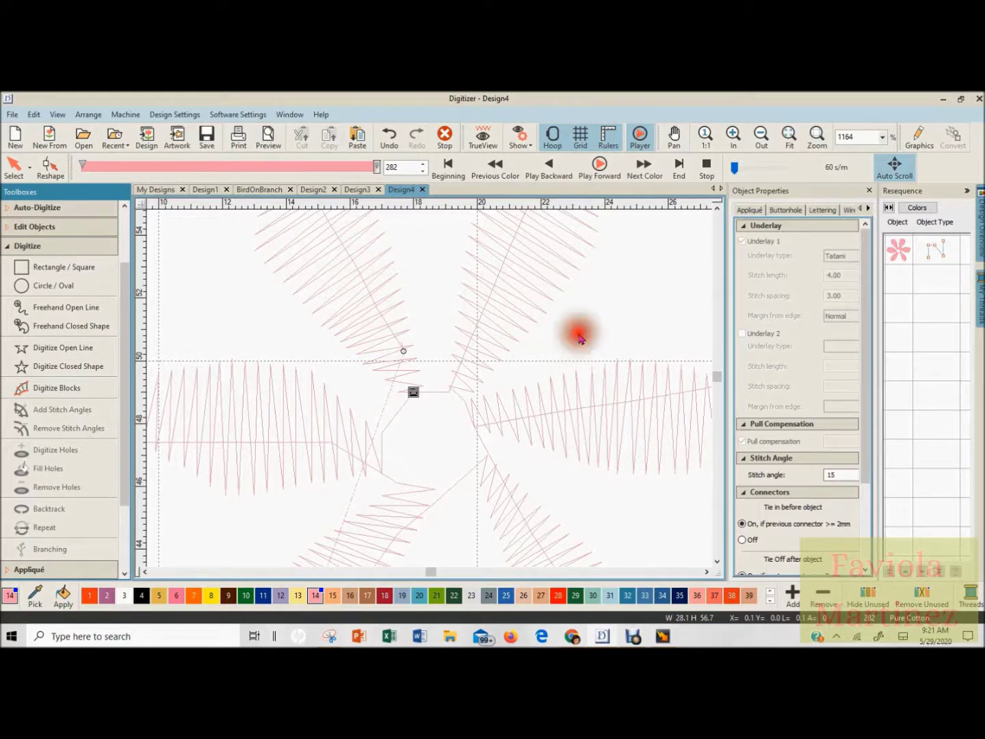
left_click(643, 277)
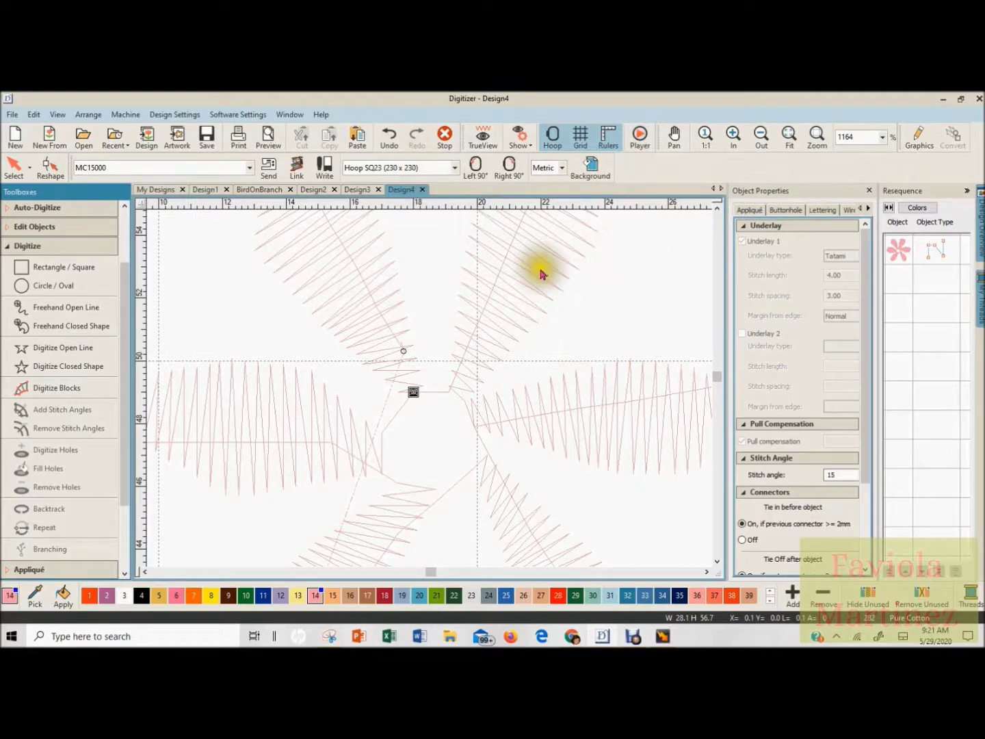
left_click(360, 190)
left_click(397, 190)
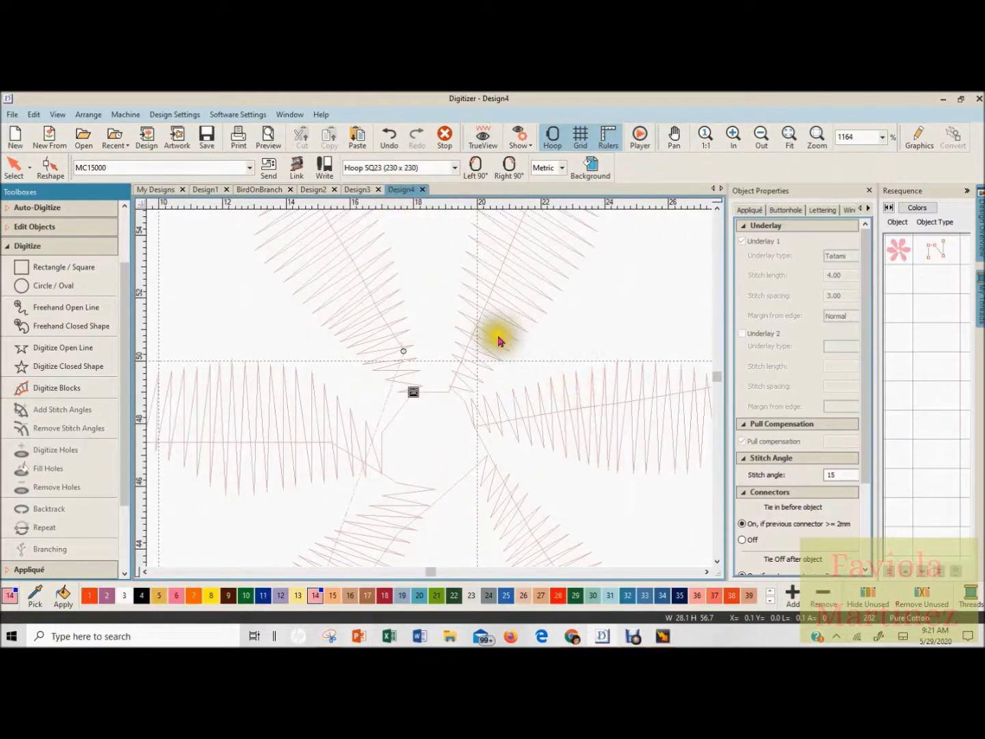
Move the current stitch position to the start of the design with the petal bases in close view
scroll(412, 347, "up", 3)
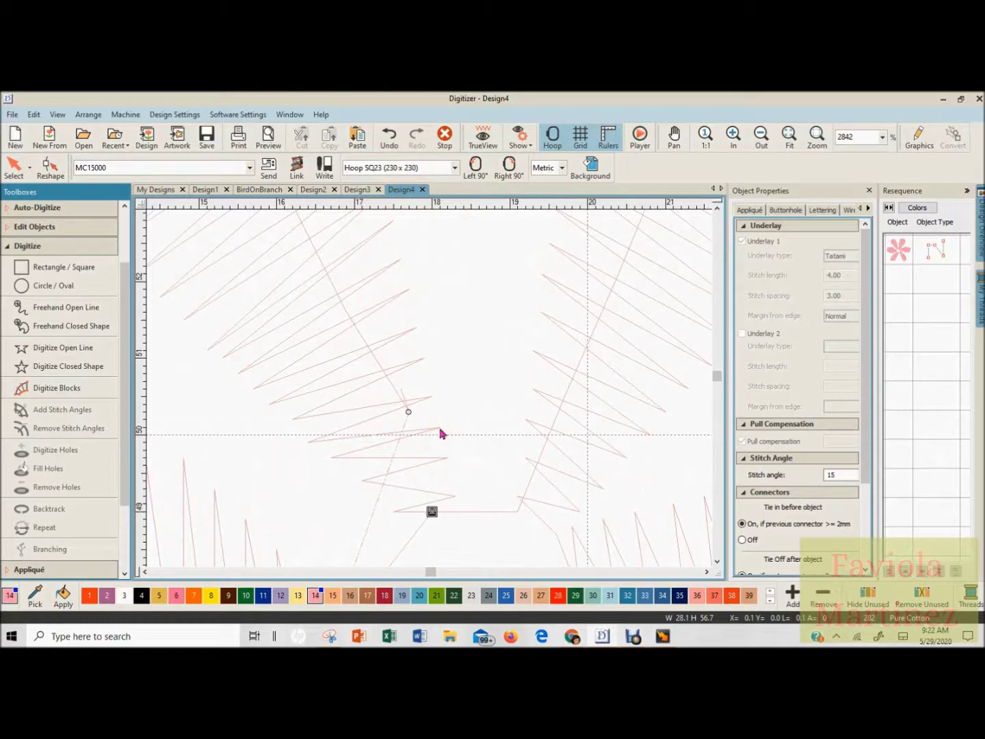
key("Home")
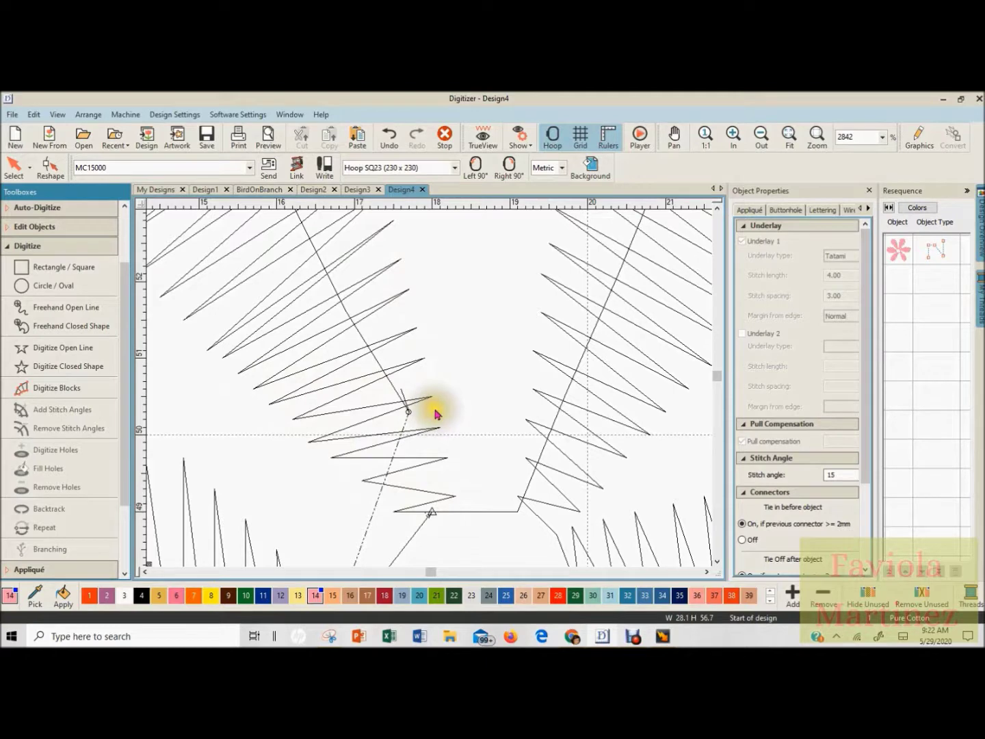
scroll(407, 411, "up", 1)
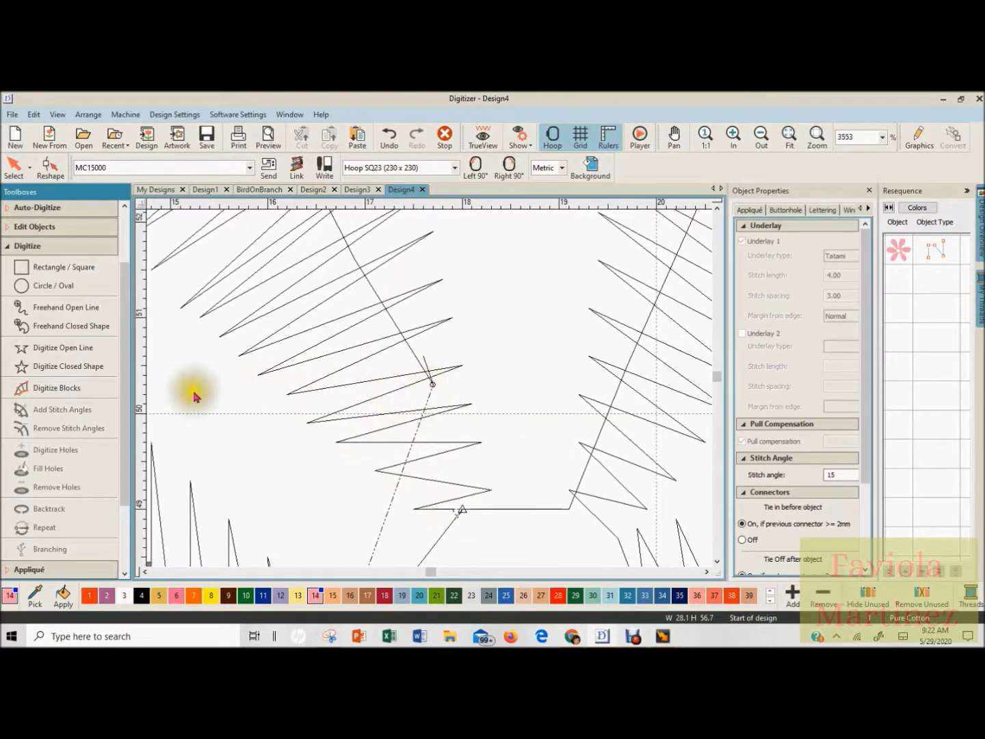
Digitize a six-point star-shaped Single Run open line, about 0.5 mm across, ending exactly on the flower's first stitch
left_click(71, 350)
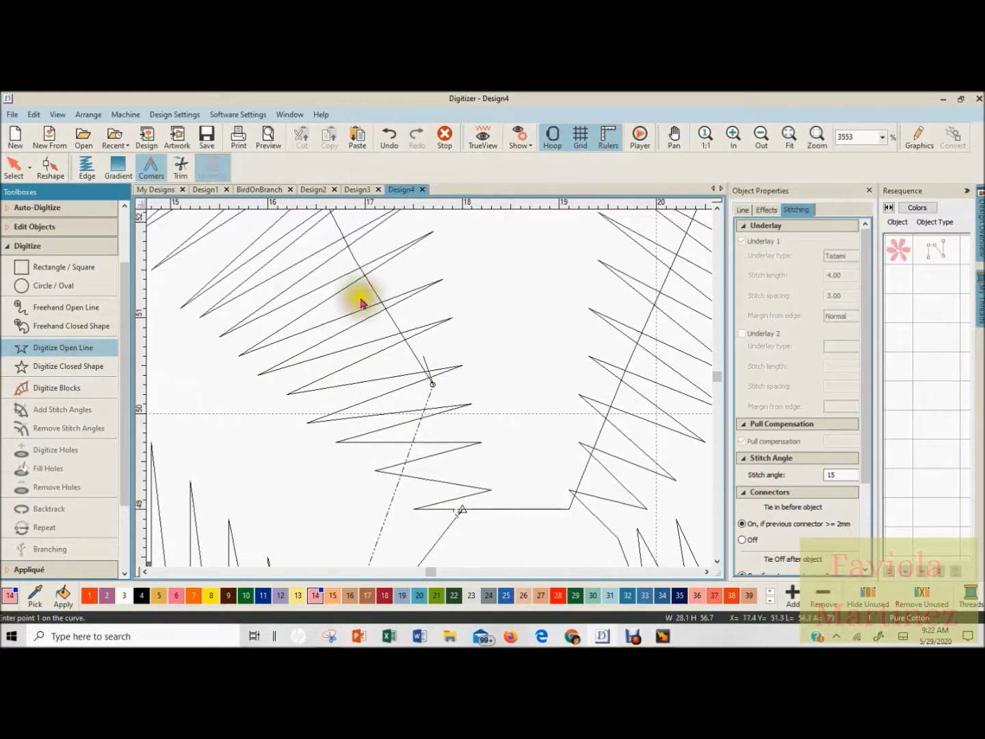
left_click(743, 212)
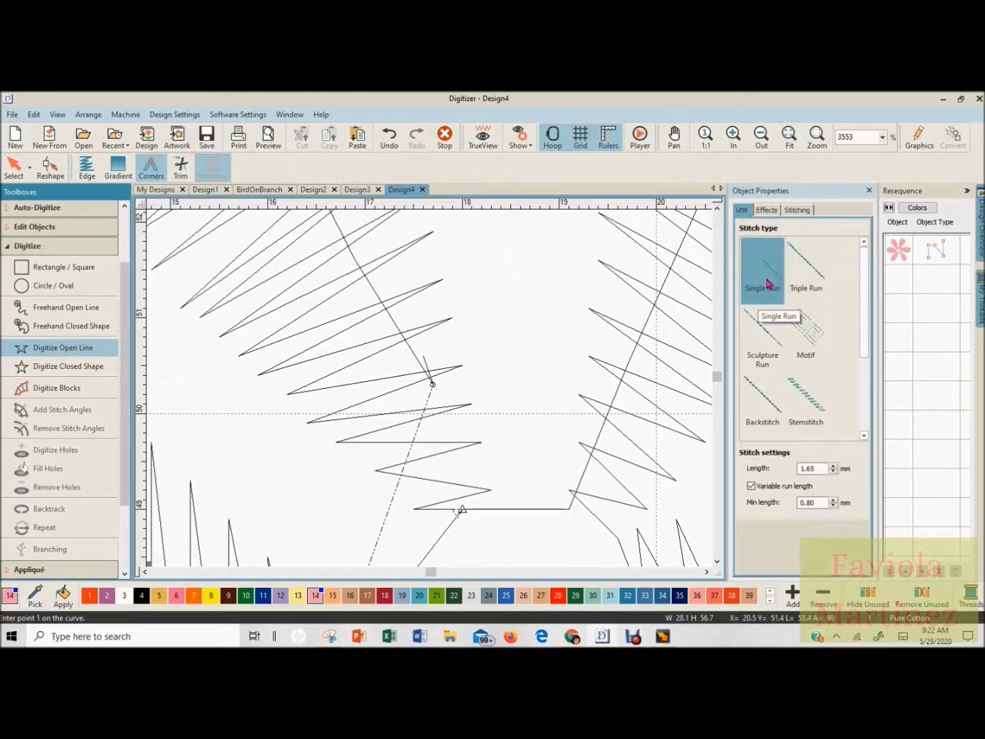
left_click(418, 401)
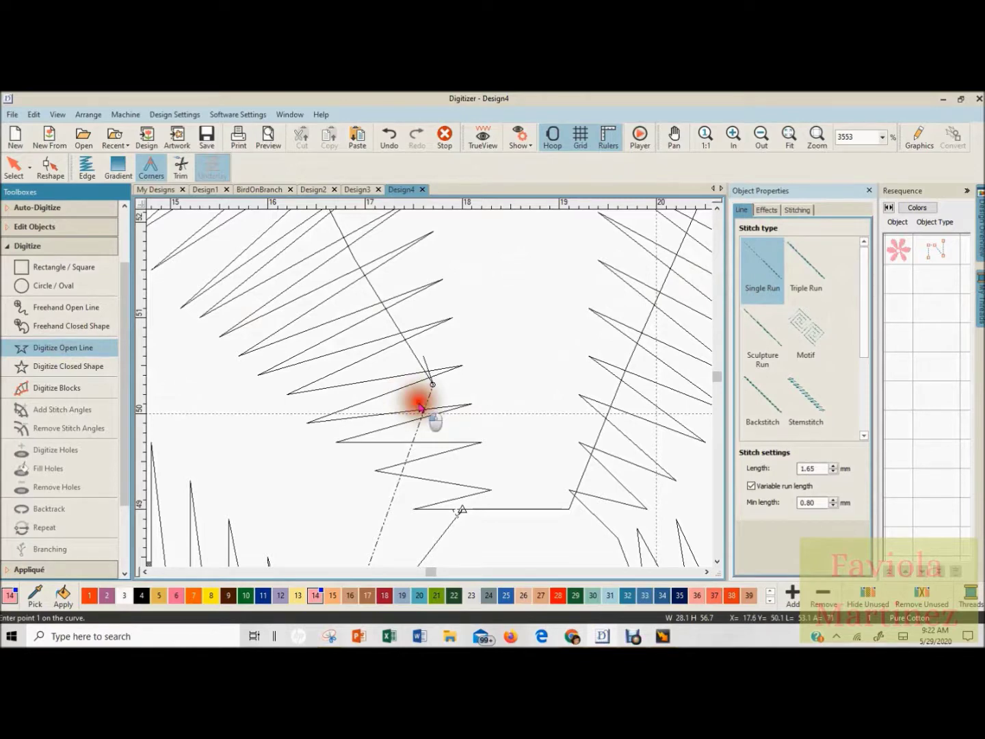
left_click(429, 350)
left_click(445, 401)
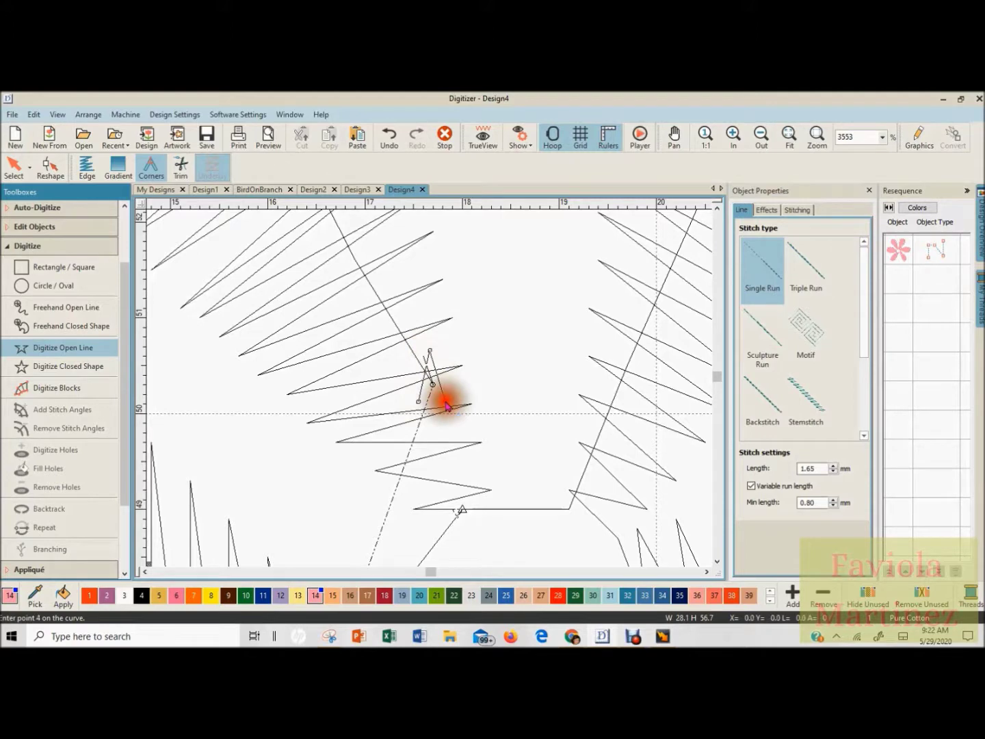
left_click(402, 366)
left_click(443, 360)
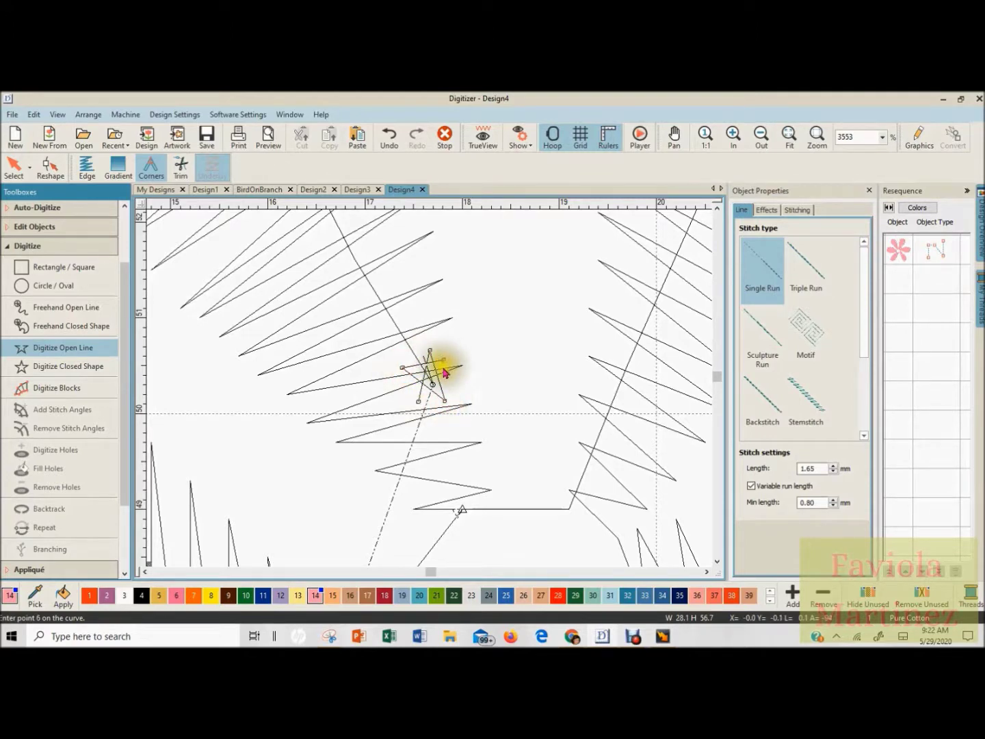
scroll(441, 373, "up", 2)
scroll(428, 393, "up", 3)
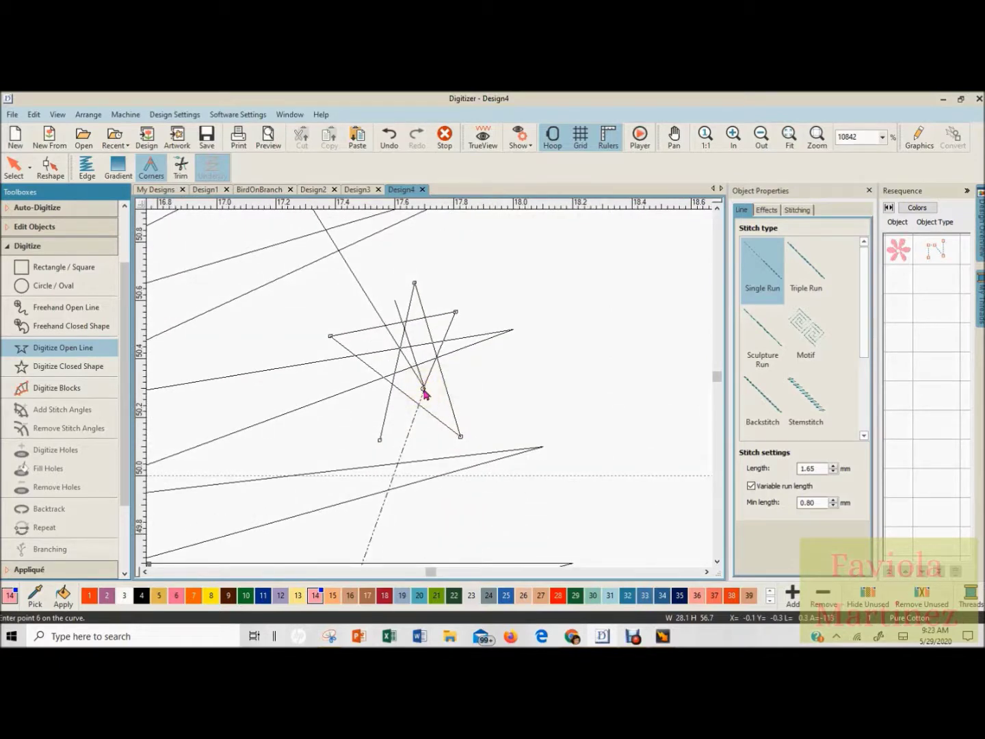
left_click(423, 390)
key("Return")
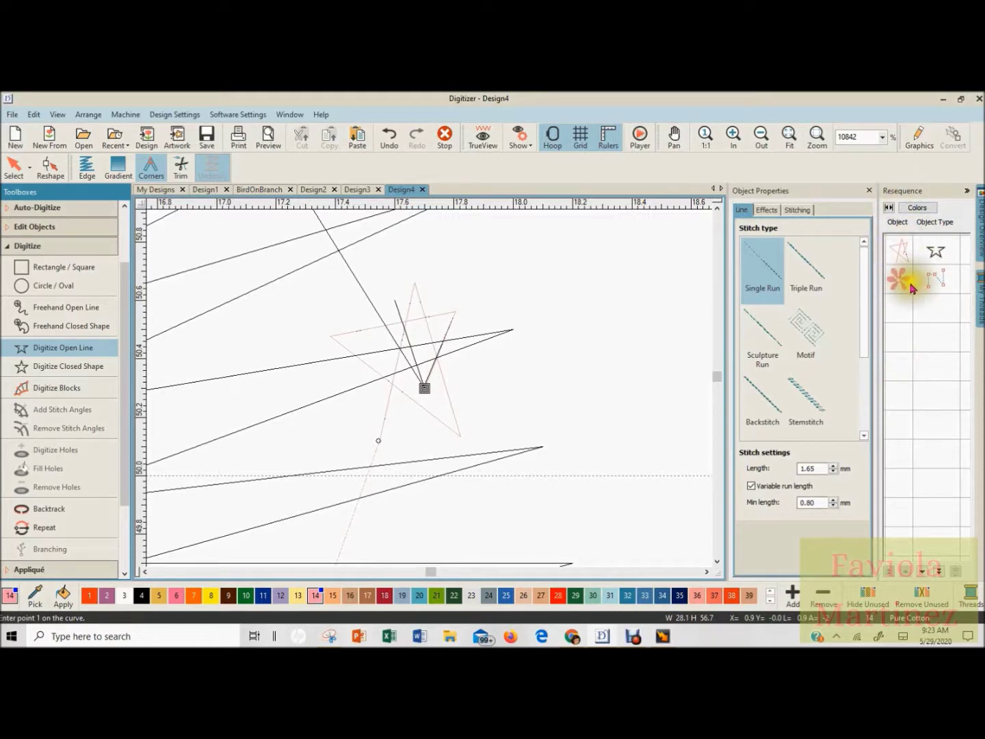
Advance the current stitch position through the petals to the flower's last stitch near the centre
scroll(479, 425, "down", 8)
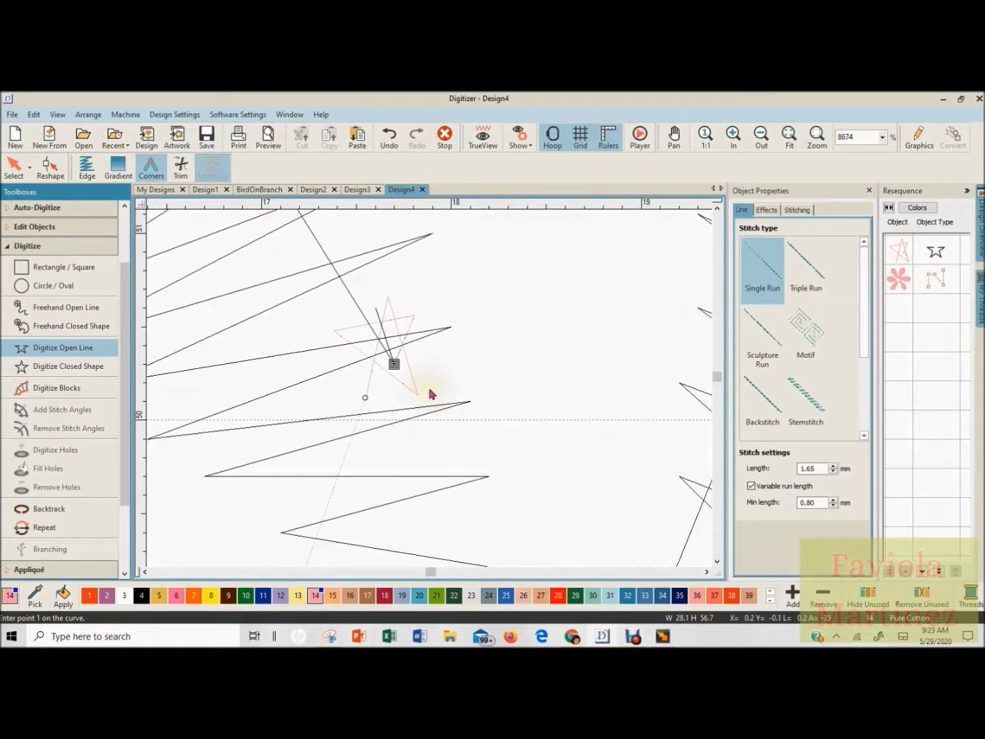
scroll(432, 394, "down", 1)
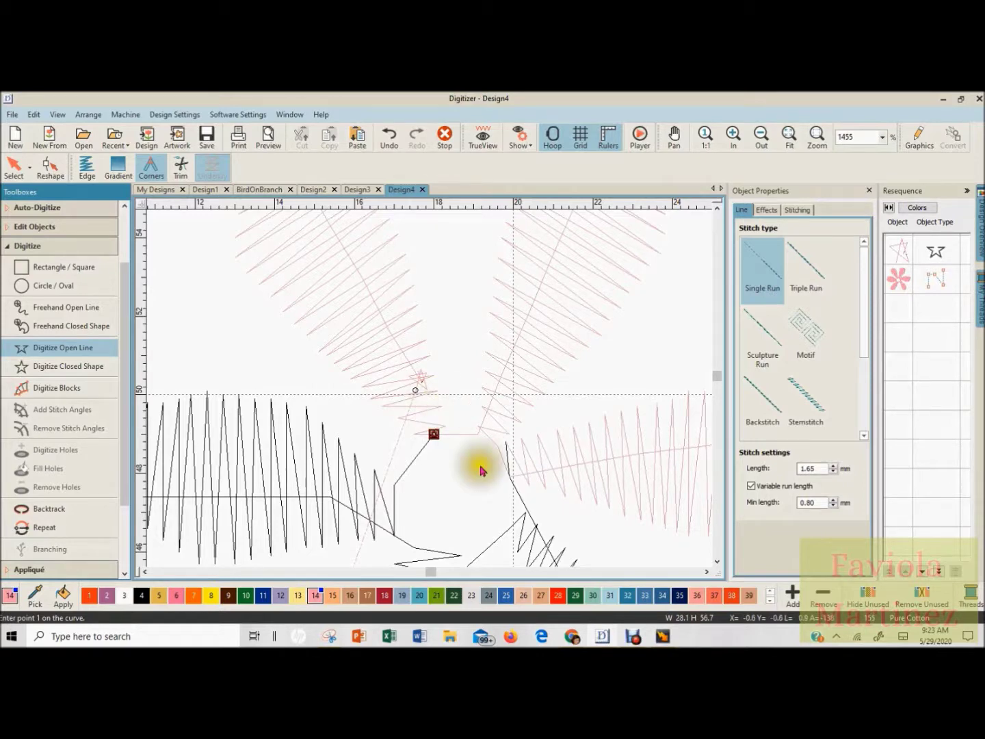
left_click(717, 562)
left_click(717, 562)
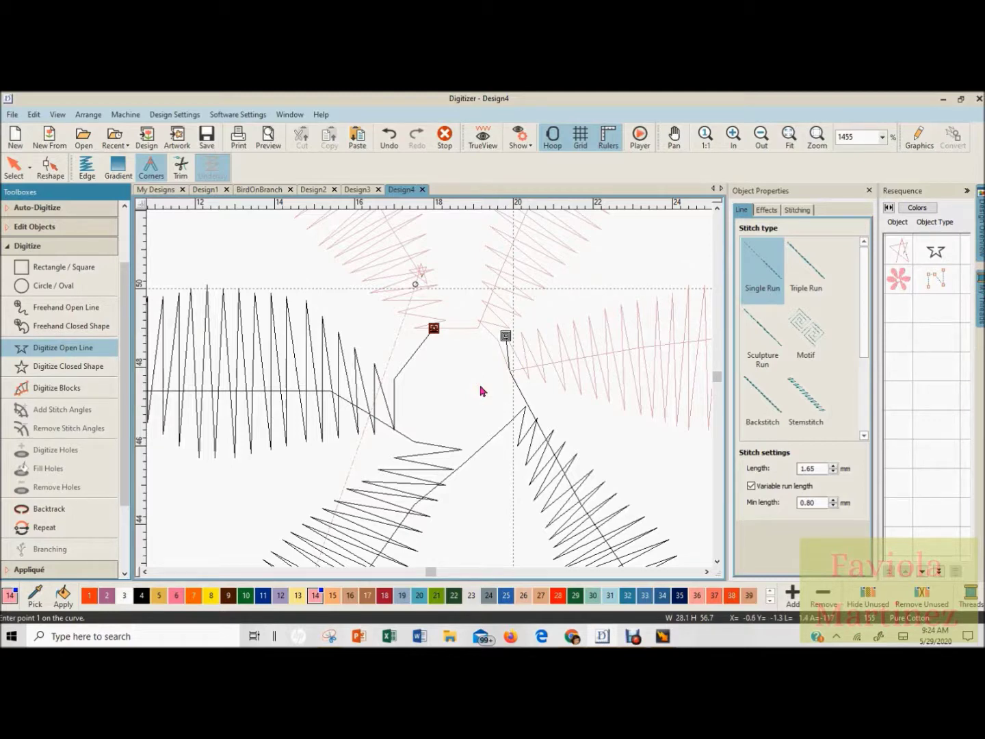
key("Escape")
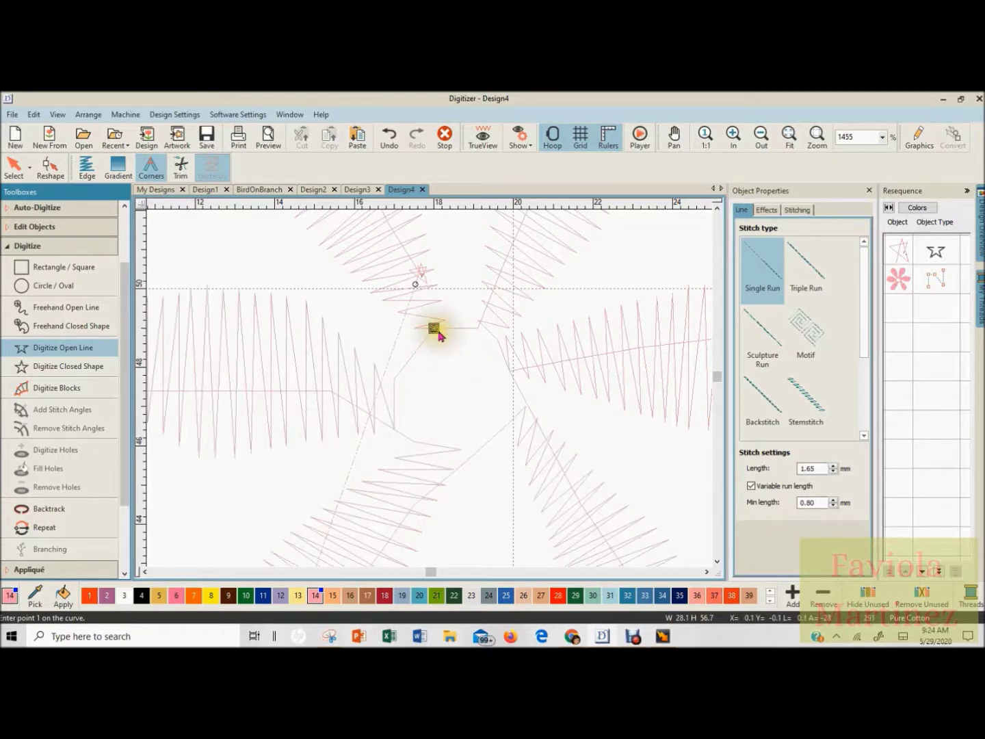
Digitize a small zigzag Single Run open line that starts and ends on the flower's last stitch, adding it at the end of the design
scroll(436, 330, "up", 1)
scroll(430, 389, "up", 6)
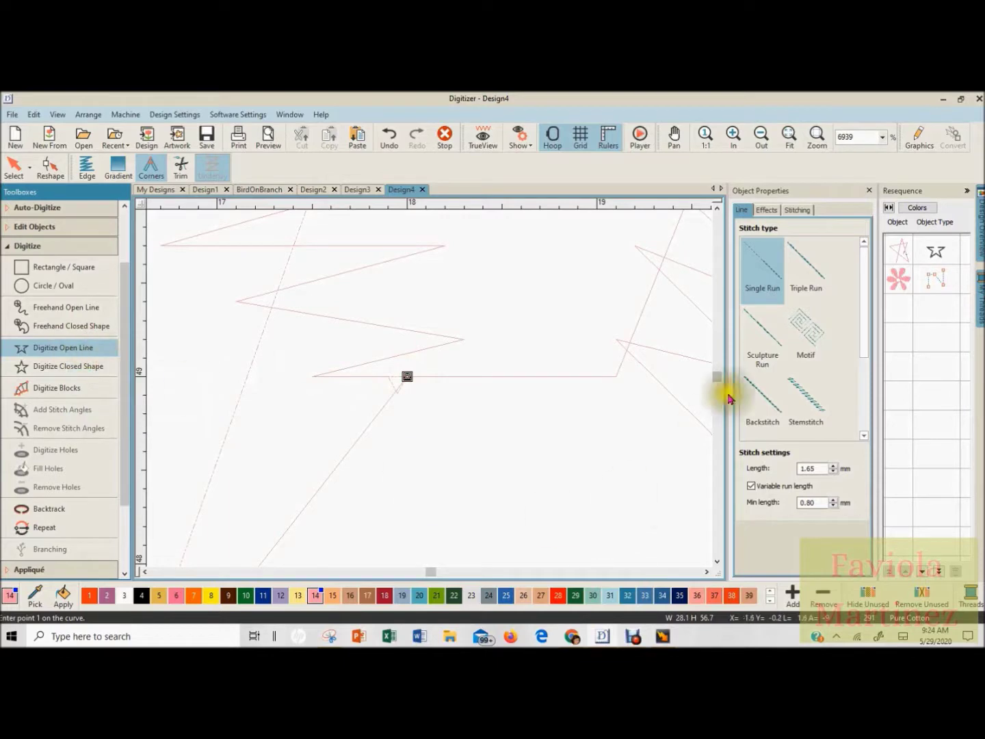
scroll(418, 376, "up", 6)
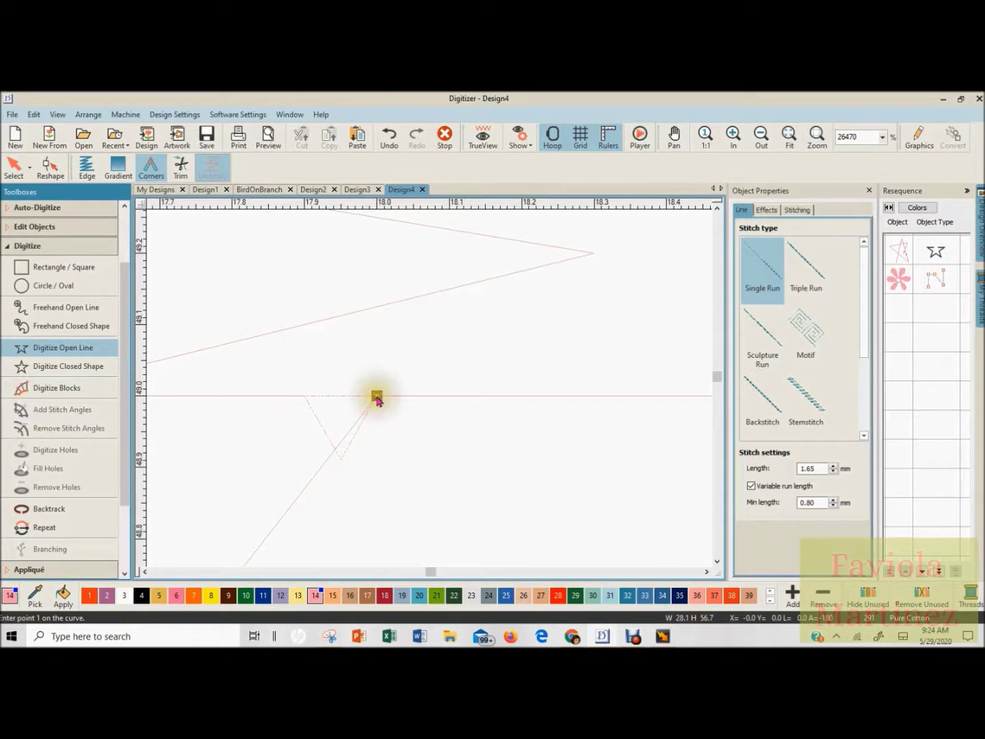
left_click(376, 396)
left_click(325, 364)
left_click(402, 317)
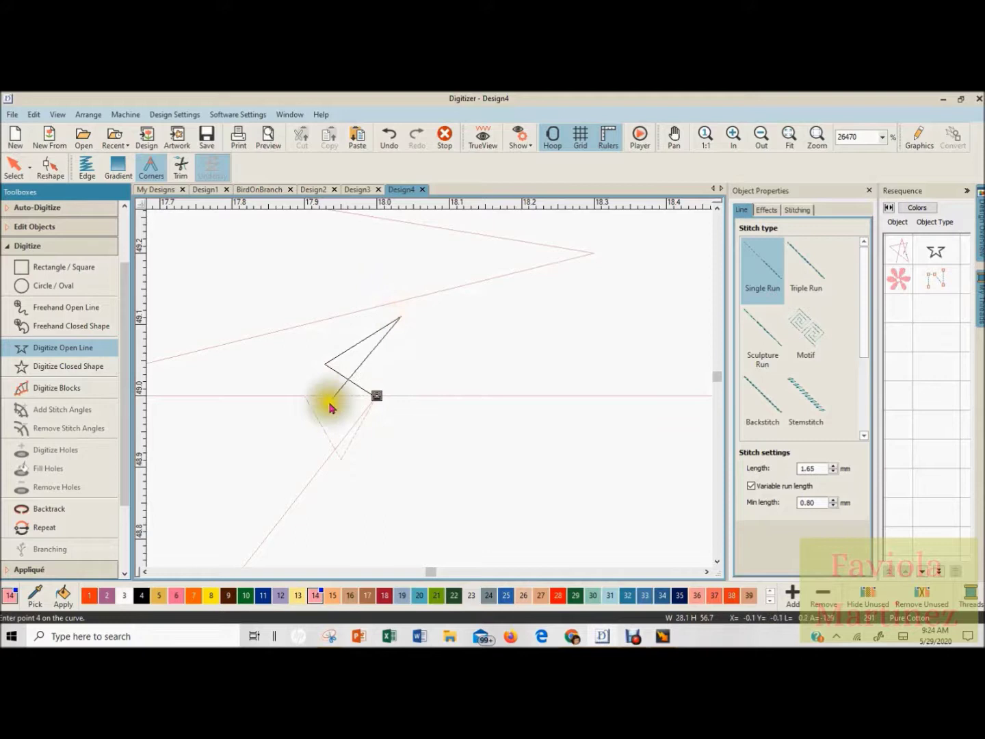
left_click(305, 428)
left_click(376, 396)
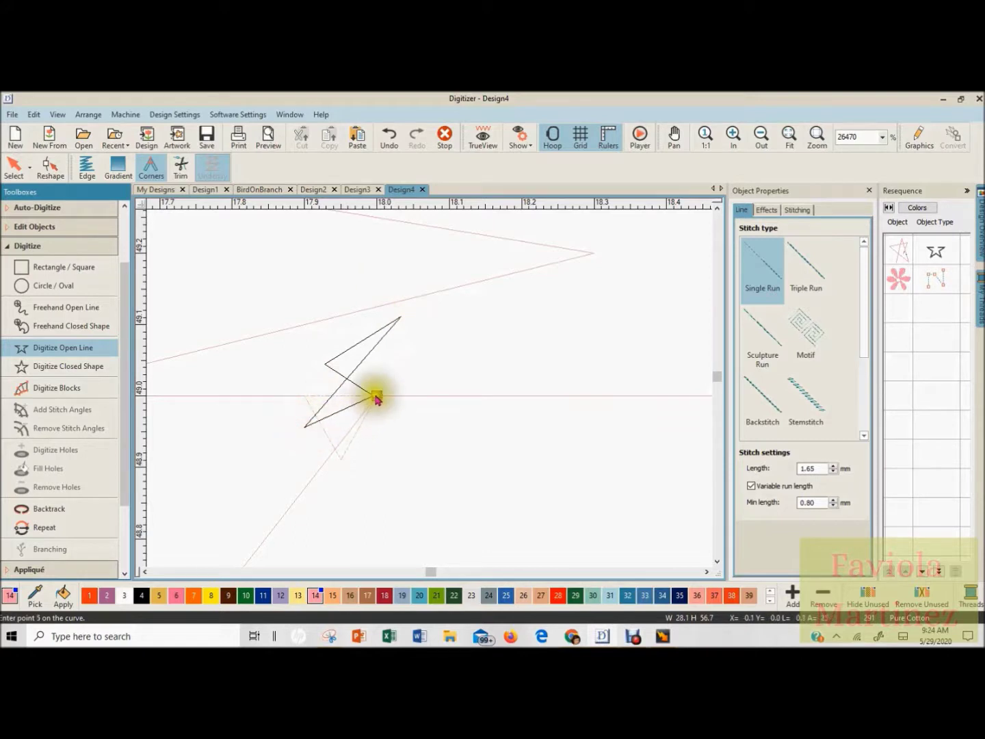
mouse_move(377, 398)
left_mouse_down()
mouse_move(384, 370)
mouse_move(374, 396)
left_mouse_up()
left_click(377, 398)
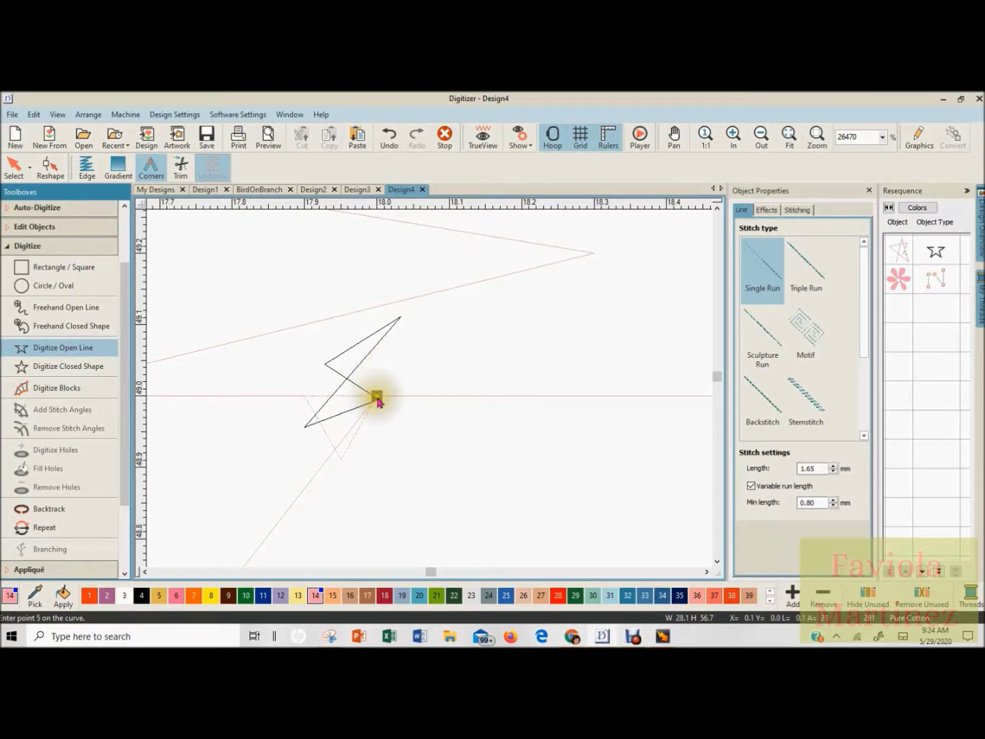
right_click(376, 397)
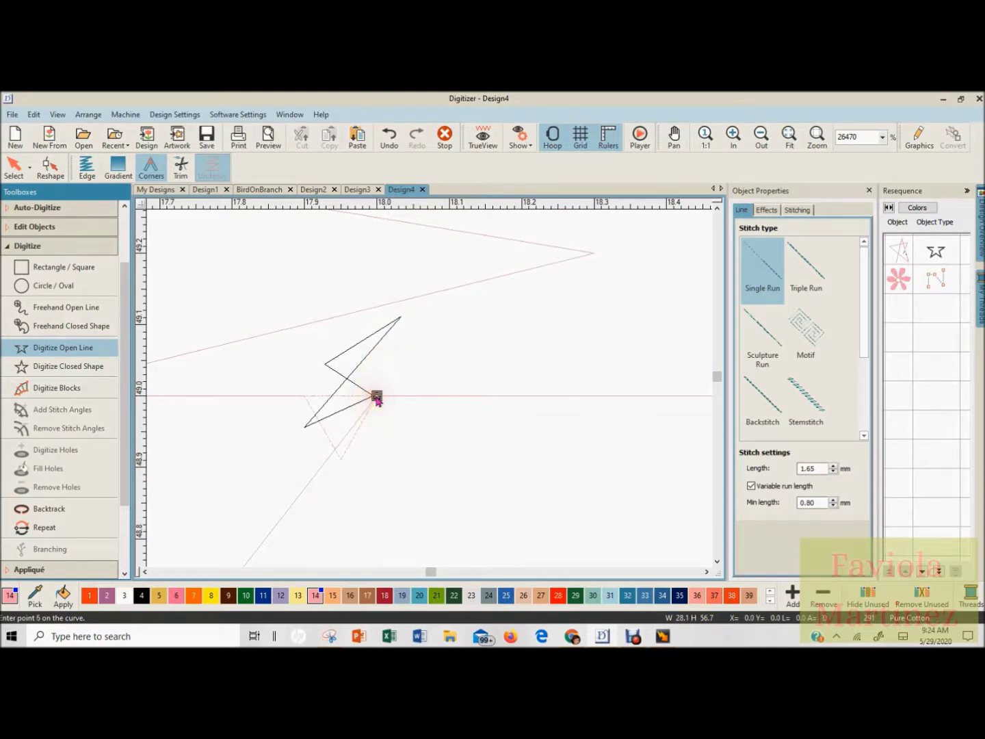
key("Return")
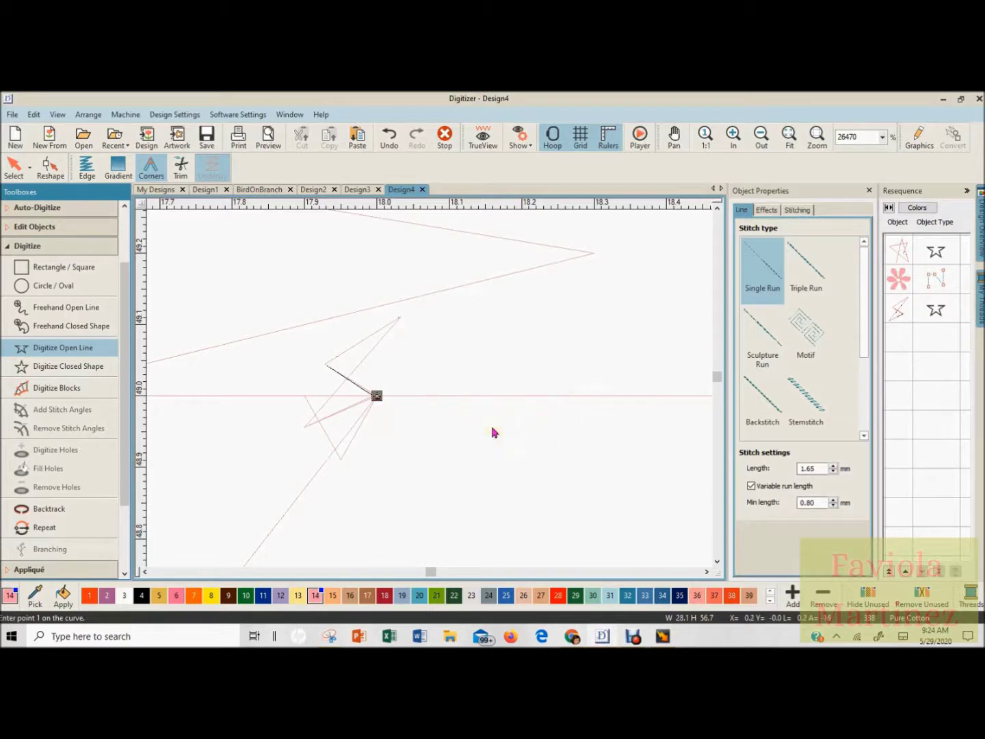
Play the whole design's stitch-out at 960 s/m and check the stitch order from the star line to the final zigzag
scroll(383, 397, "down", 2)
scroll(429, 392, "down", 9)
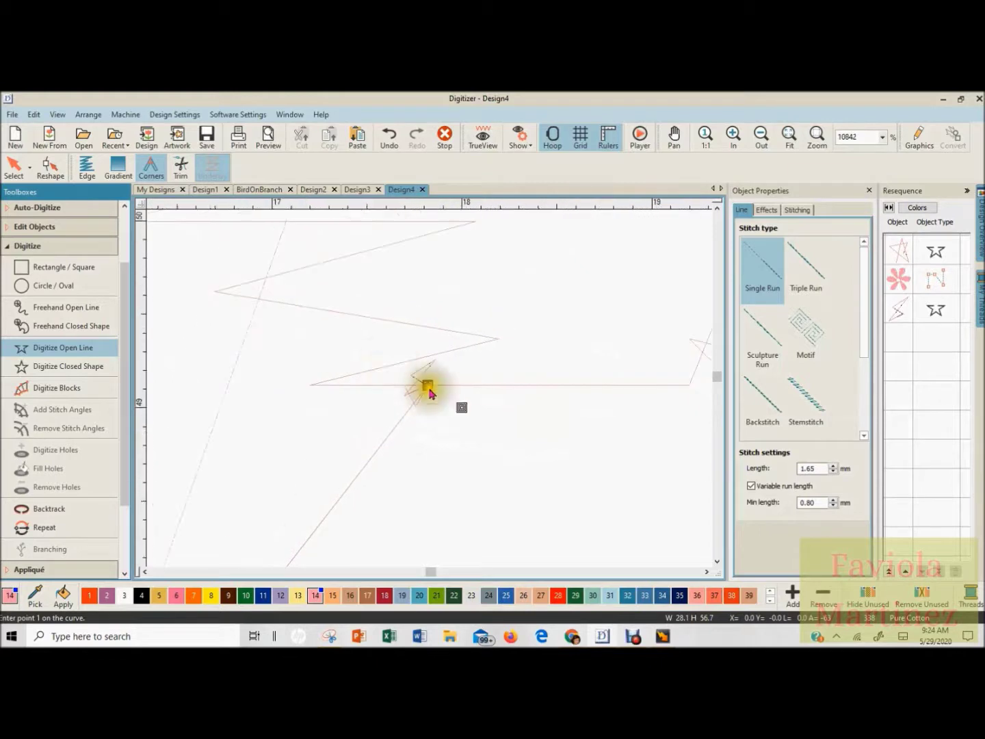
scroll(432, 393, "down", 4)
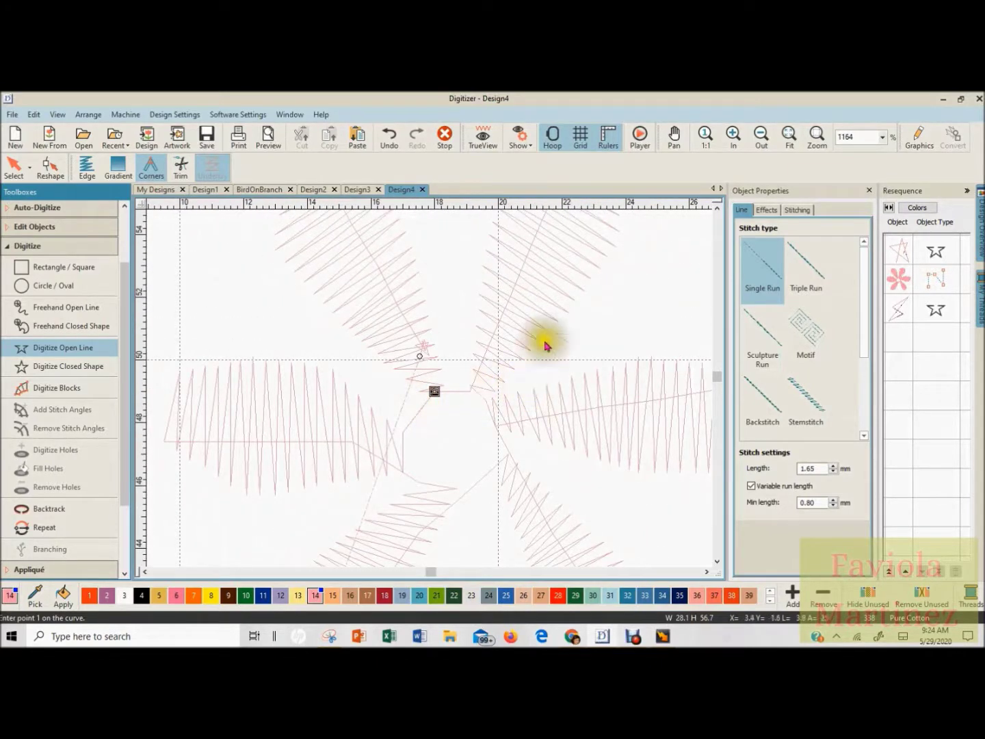
left_click(640, 134)
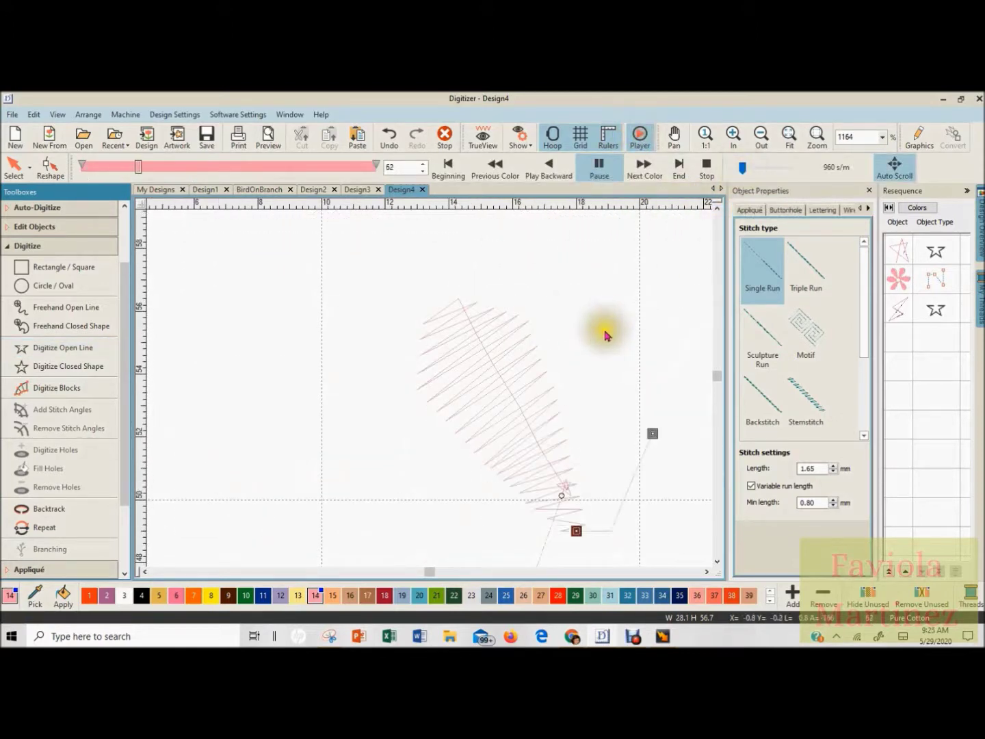
scroll(605, 326, "down", 2)
scroll(429, 391, "down", 1)
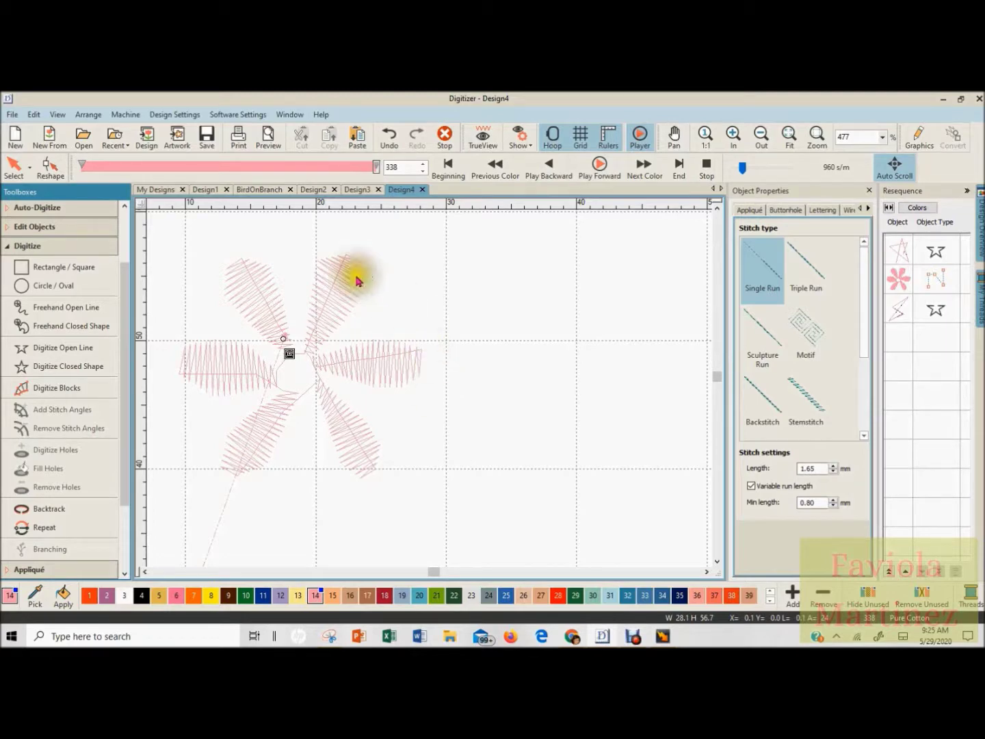
scroll(255, 371, "up", 1)
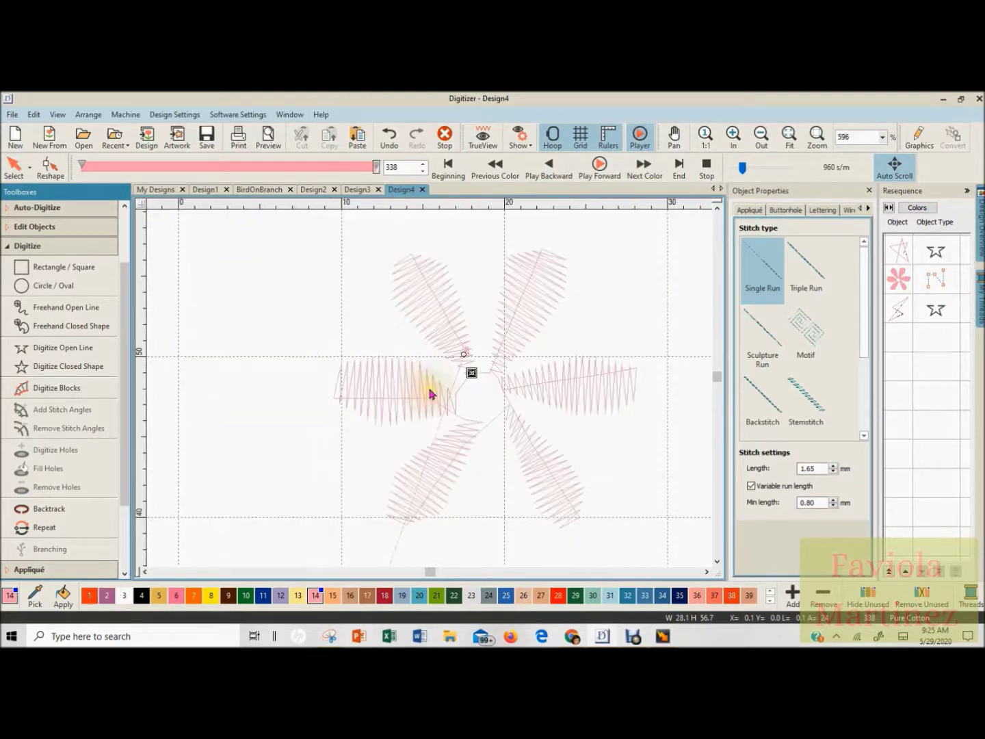